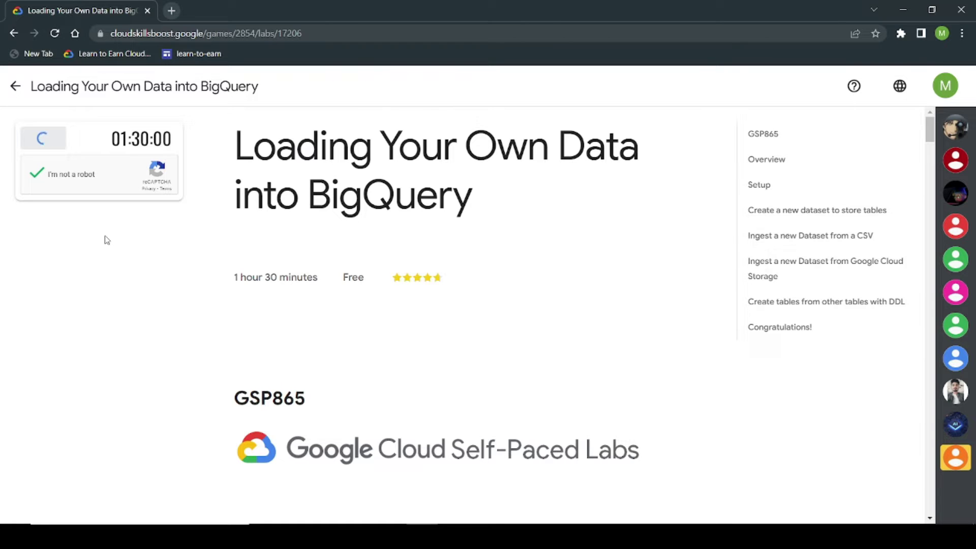
- Open the Google Console in an incognito window and sign in with the lab's username and account password
right_click(90, 232)
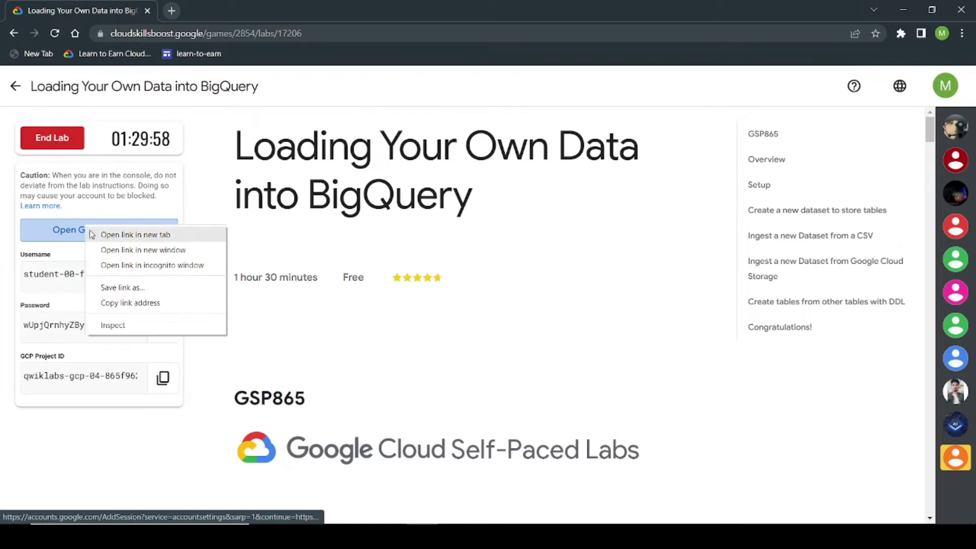
left_click(131, 266)
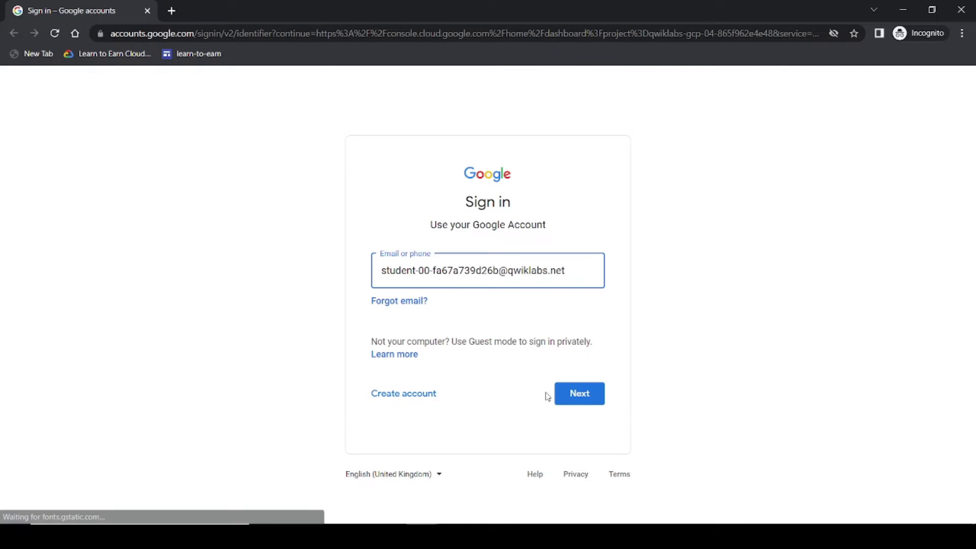
left_click(595, 405)
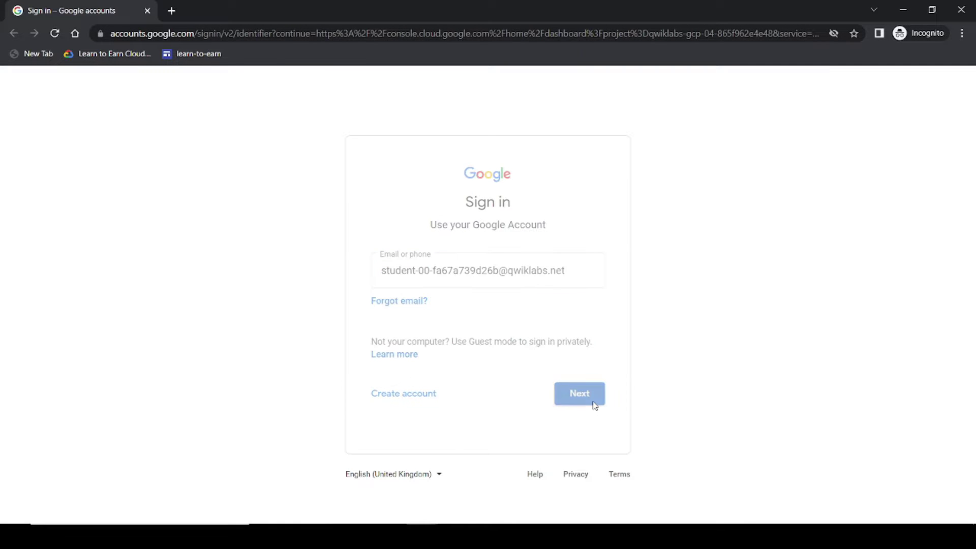
key("alt+Tab")
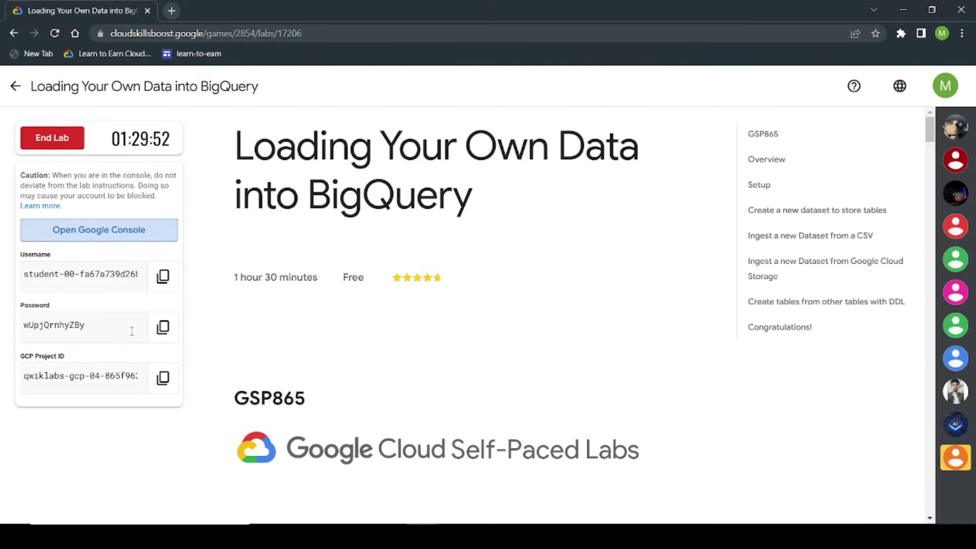
left_click(162, 327)
key("alt+Tab")
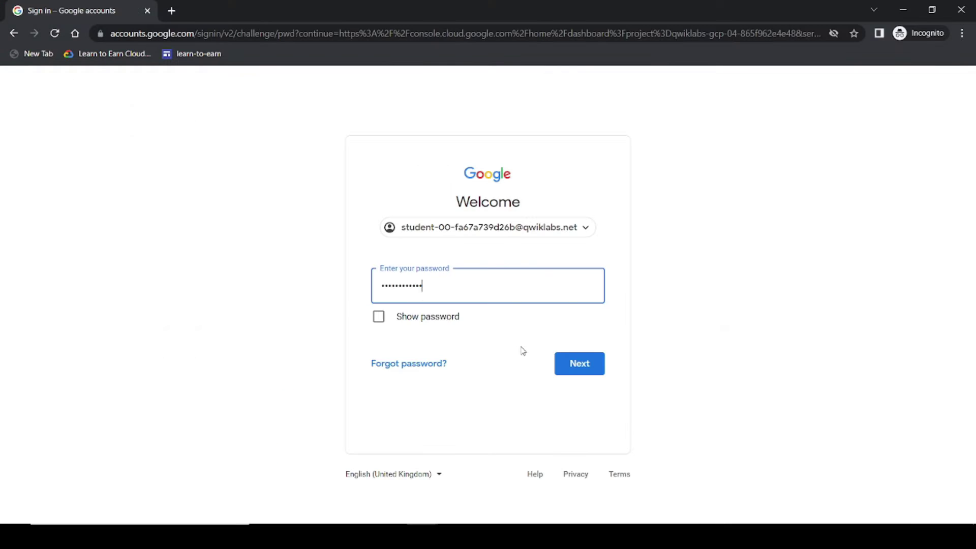
left_click(590, 362)
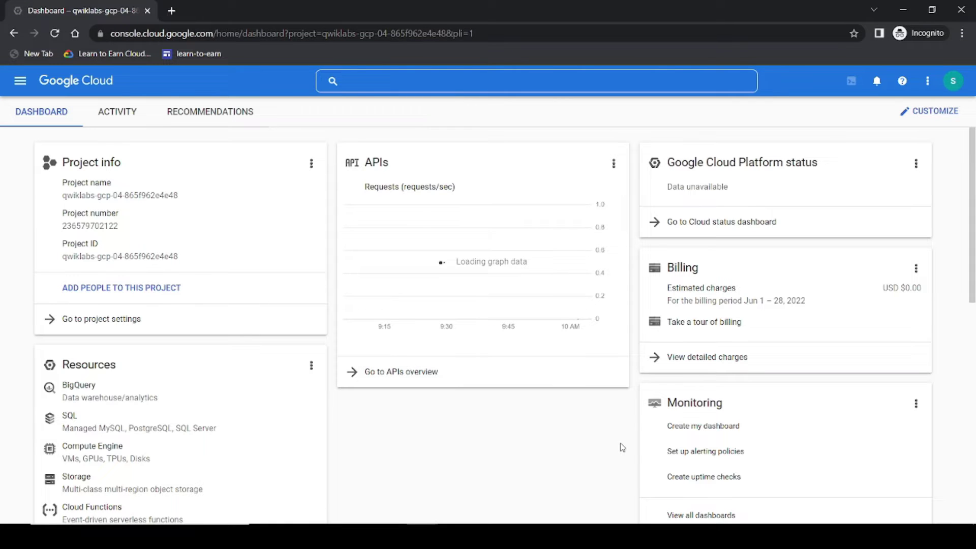
- Check the lab's setup instructions, open BigQuery in the Cloud Console and dismiss the welcome message
key("alt+Tab")
scroll(519, 380, "down", 20)
scroll(513, 375, "down", 15)
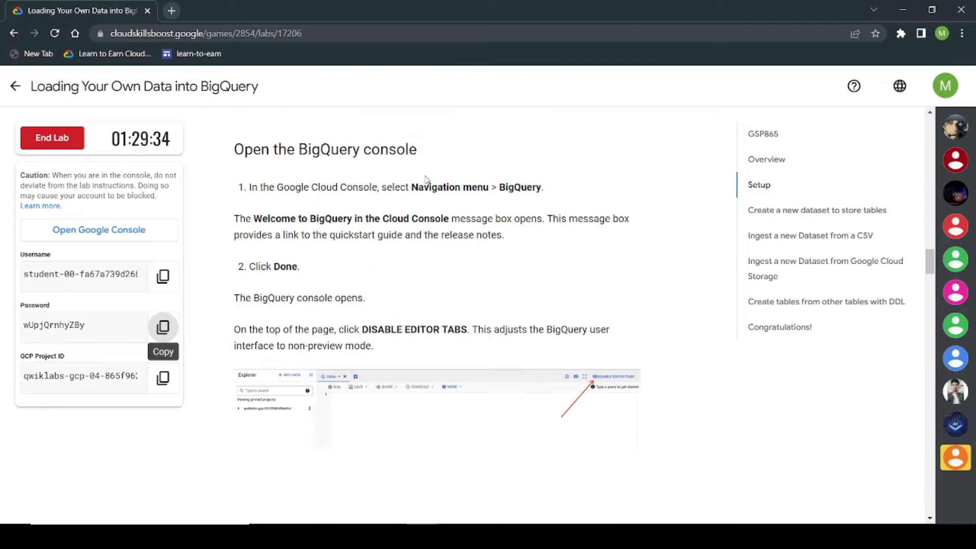
left_click_drag(425, 178, 547, 183)
key("alt+Tab")
left_click(20, 81)
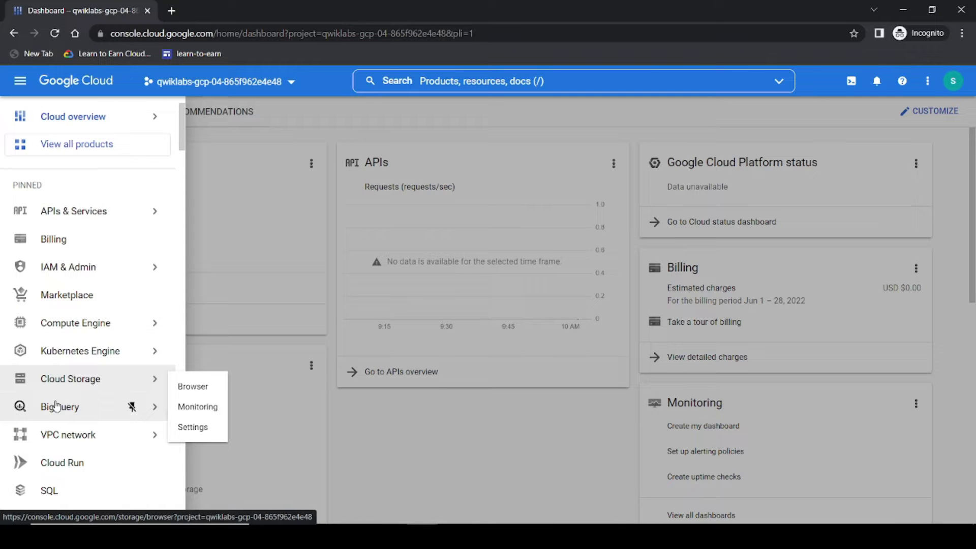
left_click(56, 405)
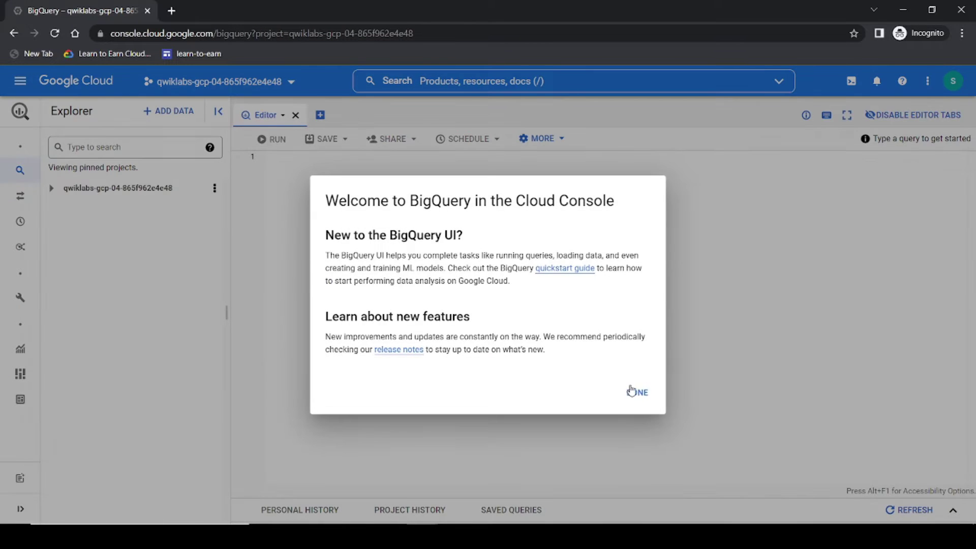
left_click(633, 392)
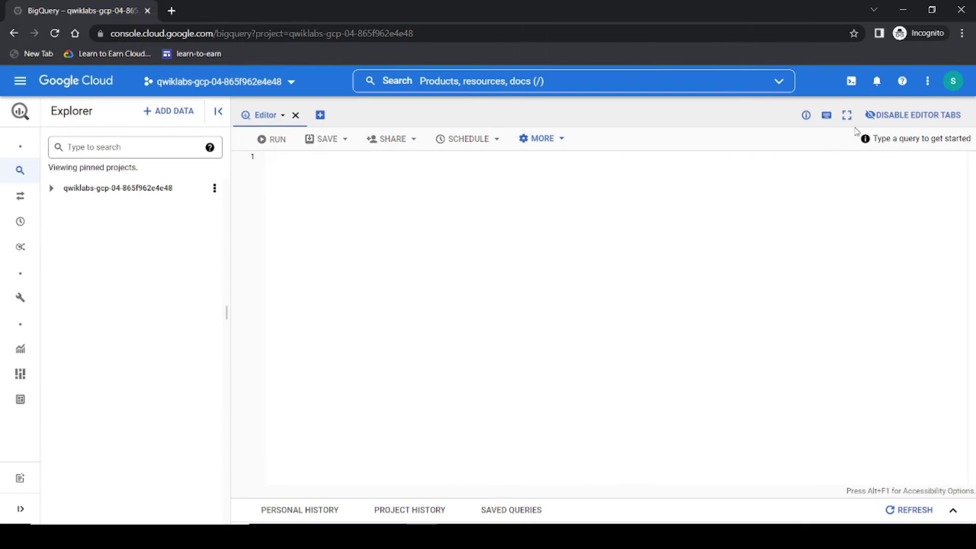
- Disable BigQuery's editor tabs, choosing Other as the reason and opting out without feedback
left_click(884, 117)
left_click(345, 345)
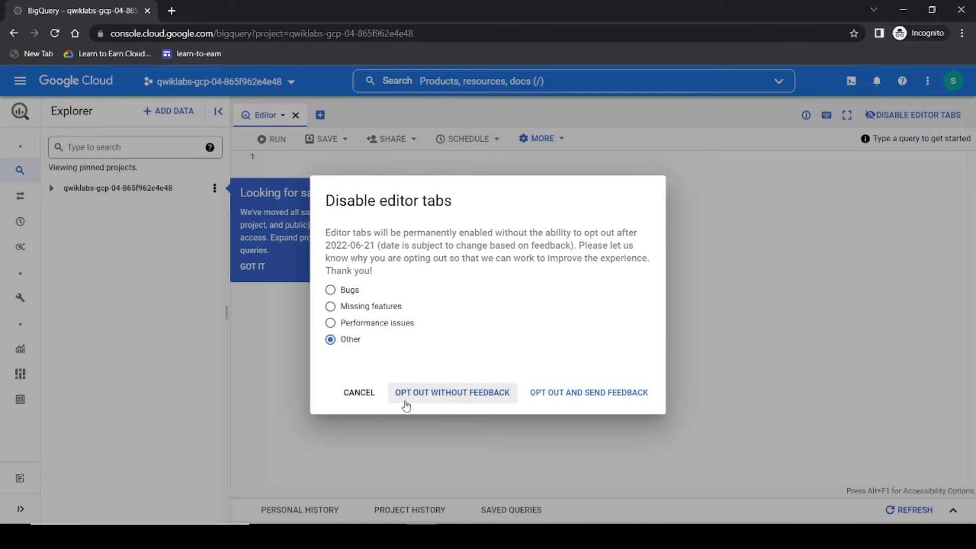
left_click(404, 394)
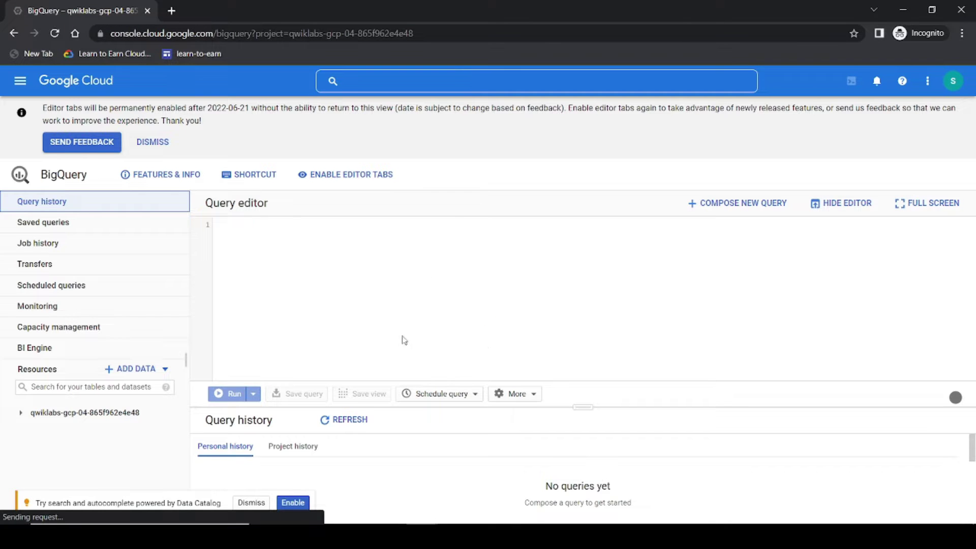
- Consult the lab's dataset instructions, select the lab project in BigQuery and open its dataset creation form
key("alt+Tab")
scroll(340, 126, "down", 10)
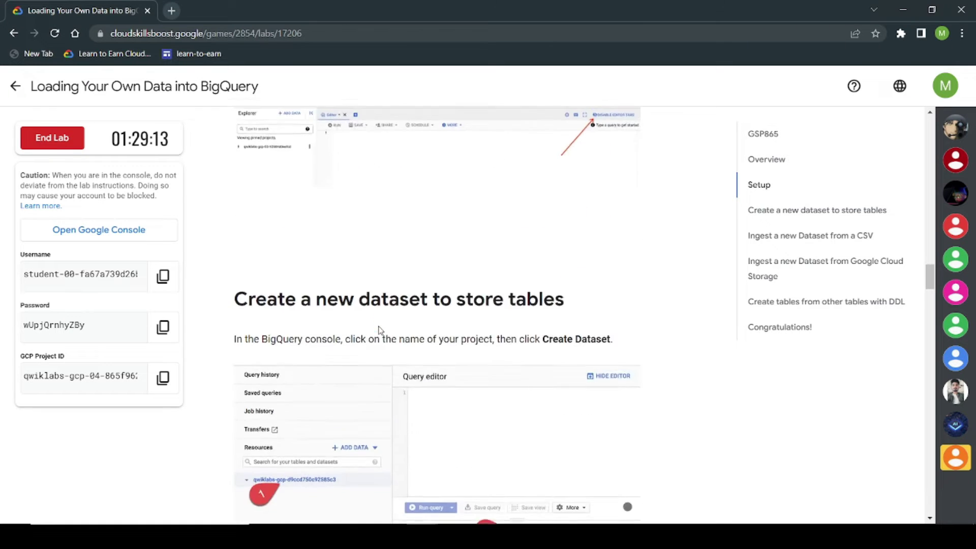
left_click_drag(340, 127, 552, 217)
left_click(552, 217)
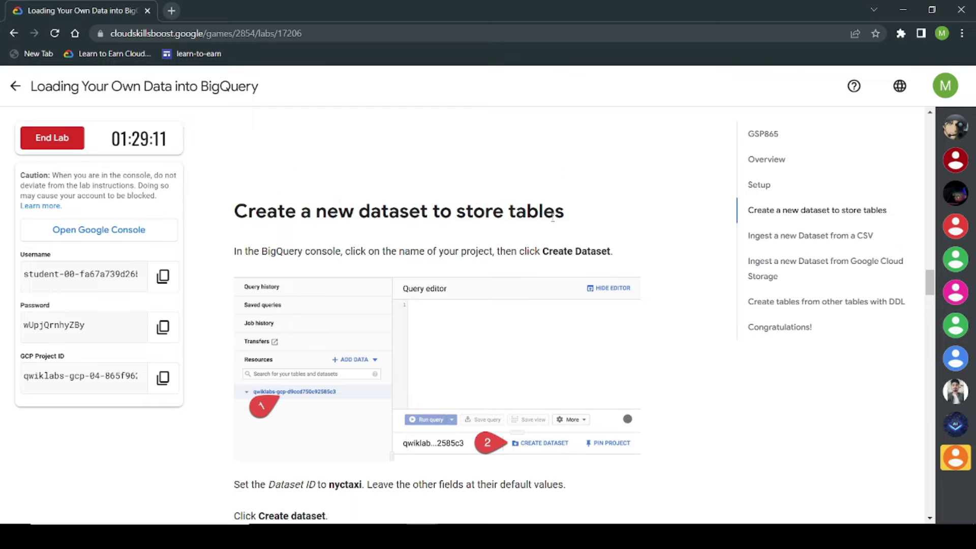
key("alt+Tab")
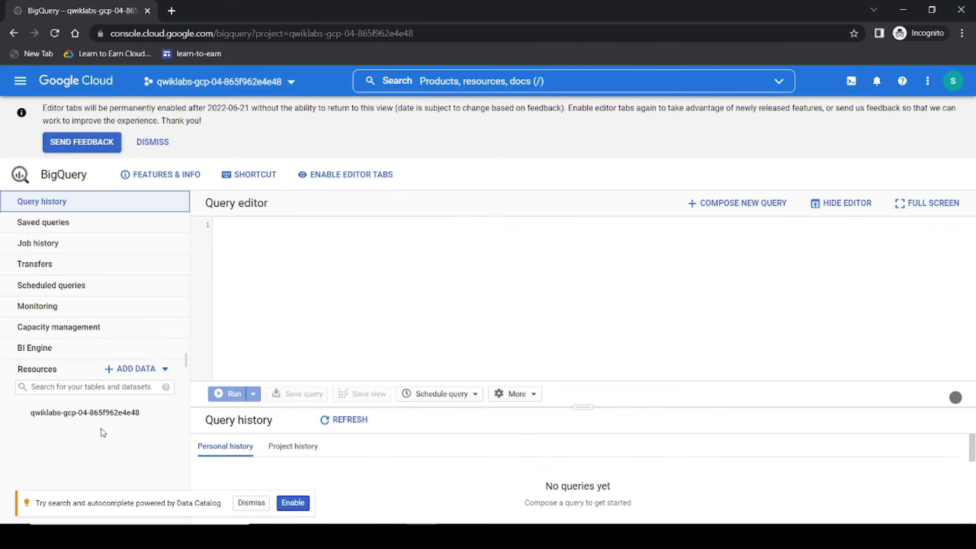
left_click(101, 416)
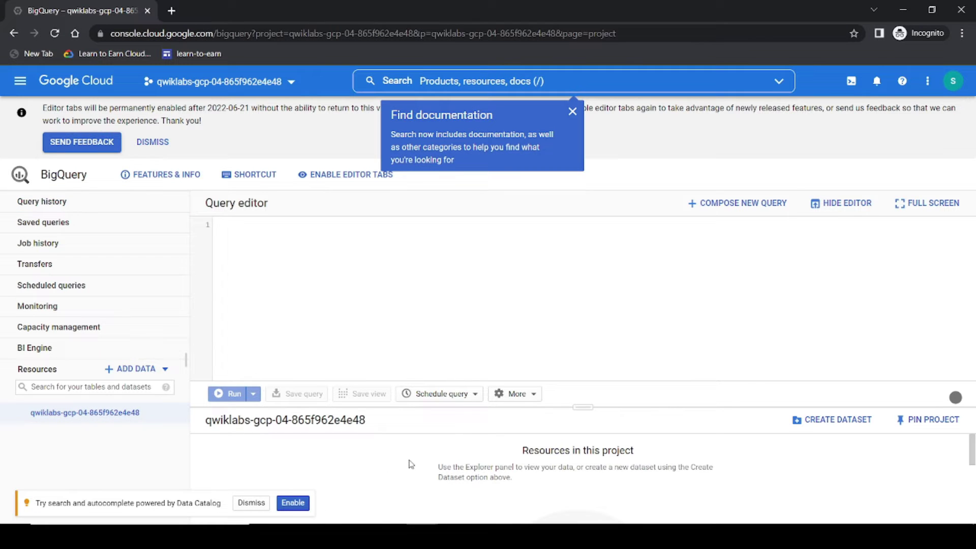
left_click(579, 116)
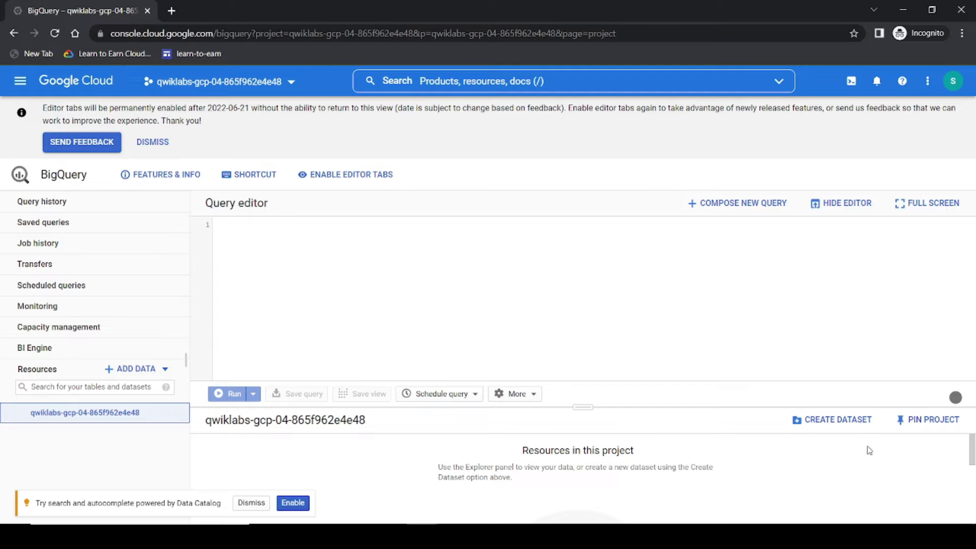
left_click(795, 420)
- Copy the dataset name from the lab instructions and set the Dataset ID to nyctaxi
key("alt+Tab")
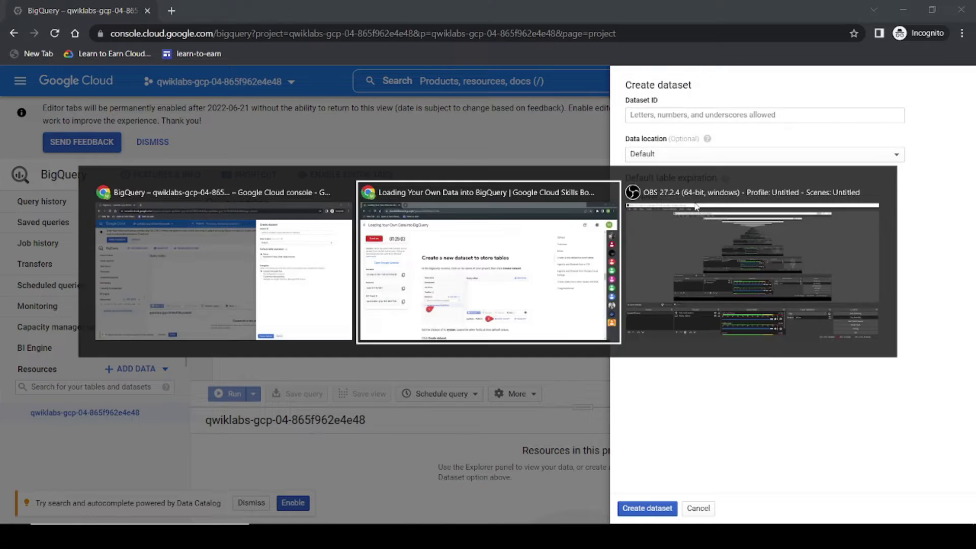
scroll(426, 374, "down", 5)
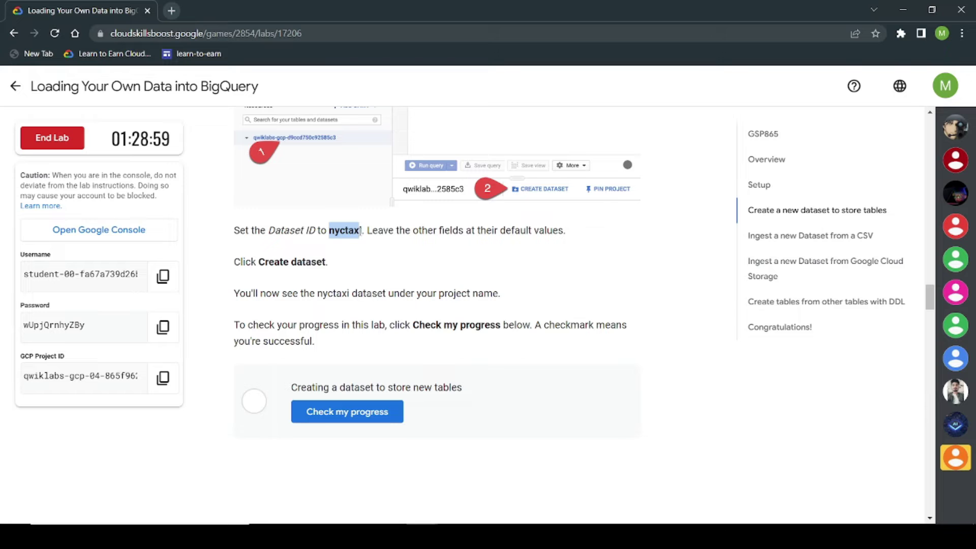
key("alt+Tab")
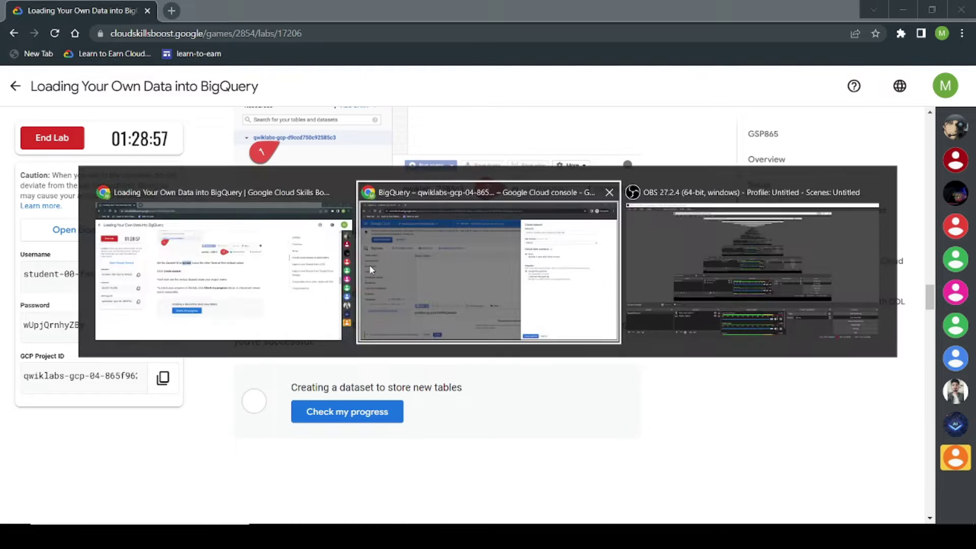
left_click(686, 113)
key("ctrl+v")
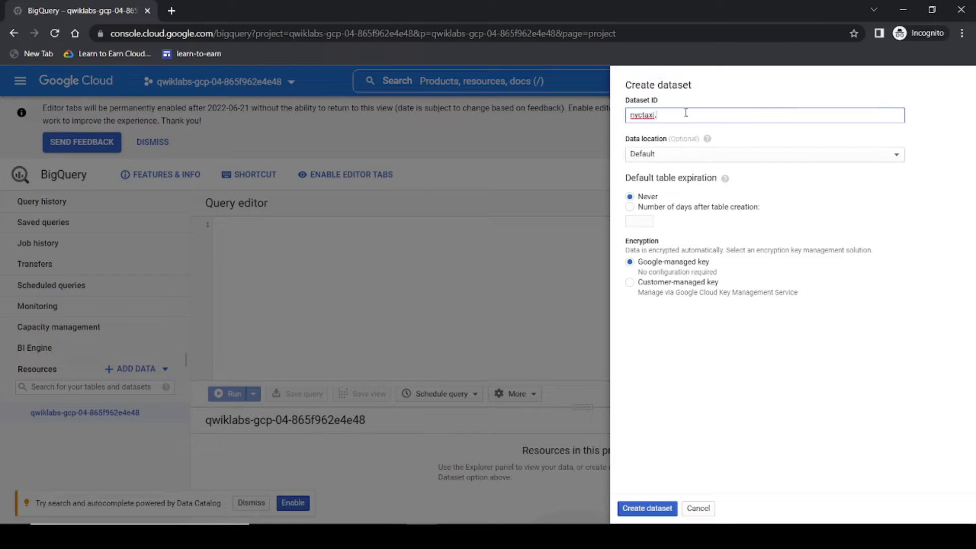
key("BackSpace")
- Check the remaining dataset instructions, create the dataset with all other fields at their defaults, and dismiss the notification
key("alt+Tab")
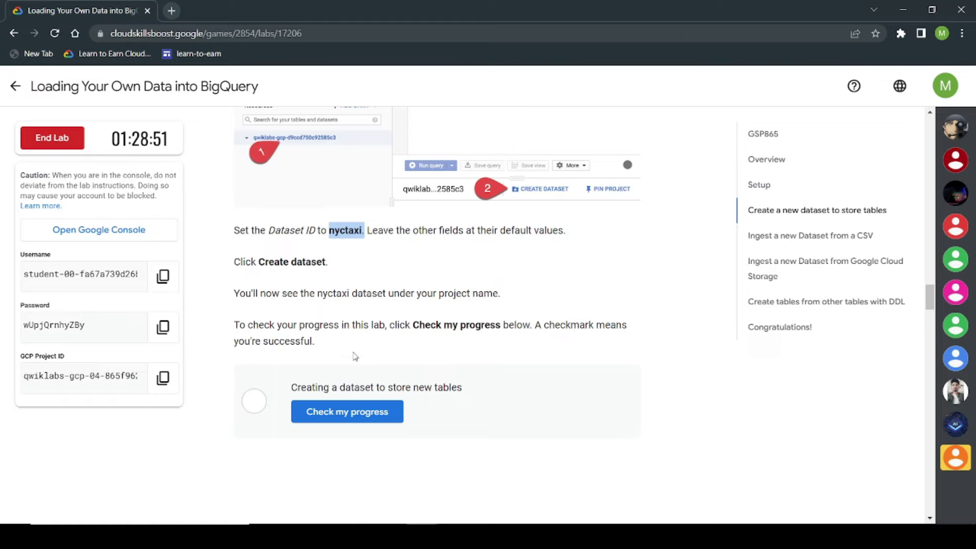
left_click_drag(348, 278, 233, 293)
left_click_drag(384, 230, 572, 219)
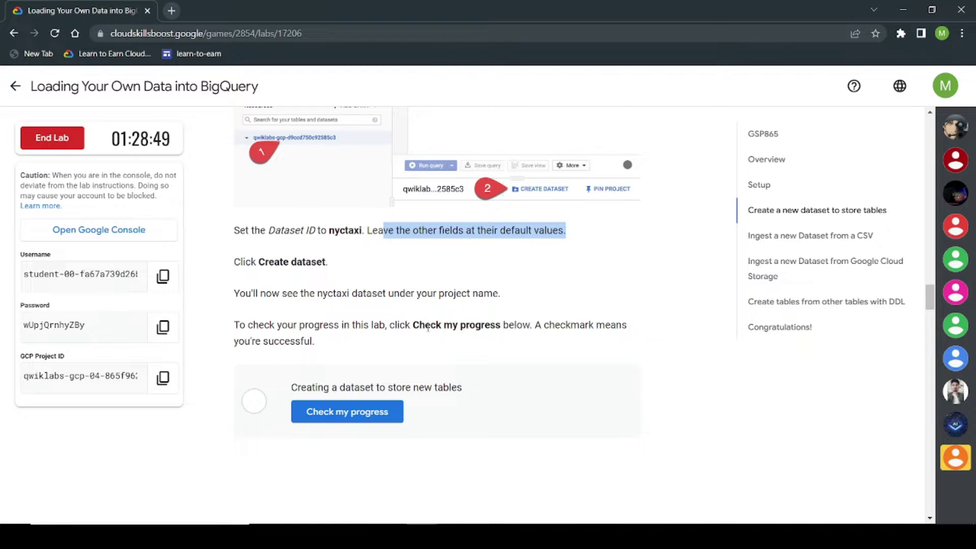
key("alt+Tab")
left_click(641, 506)
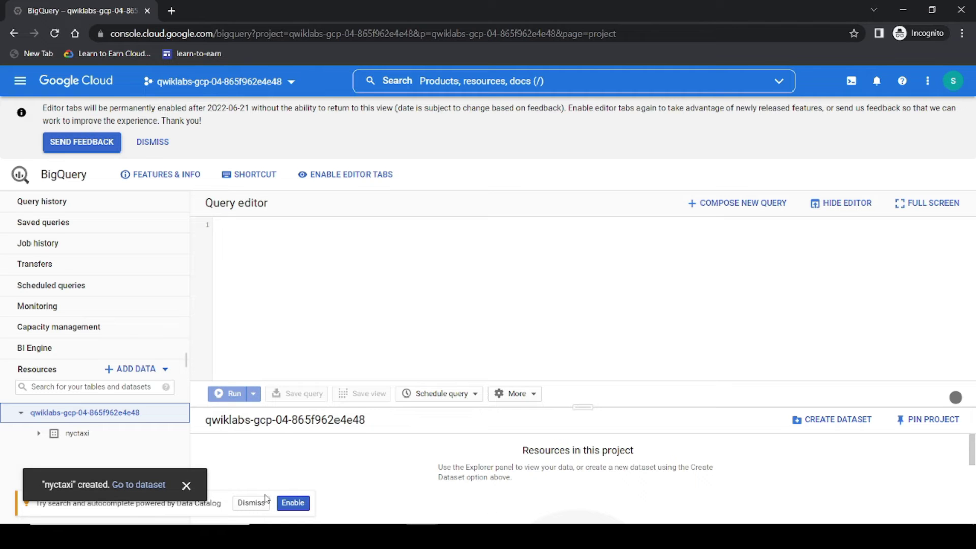
left_click(186, 487)
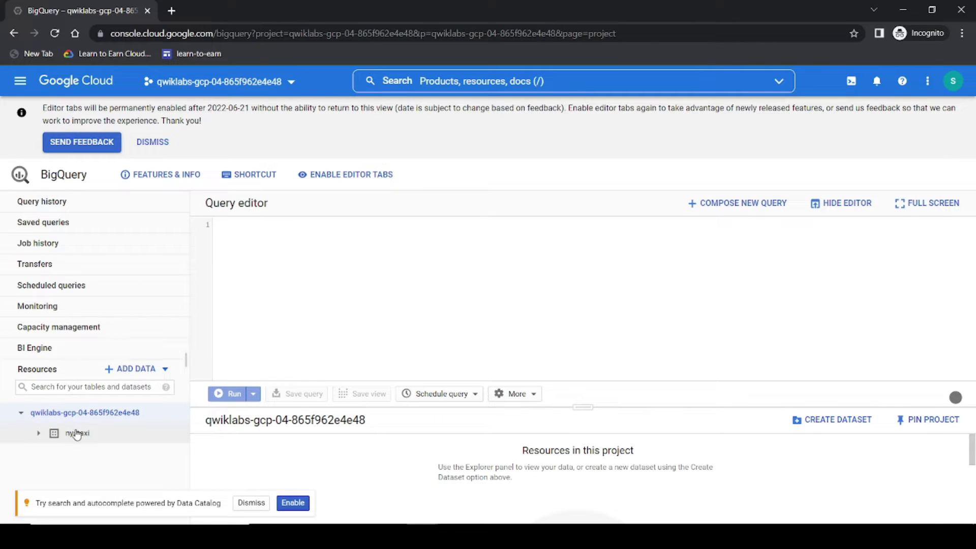
- Return to the lab page and check the progress of "Creating a dataset to store new tables"
key("alt+Tab")
left_click(368, 413)
scroll(371, 419, "down", 1)
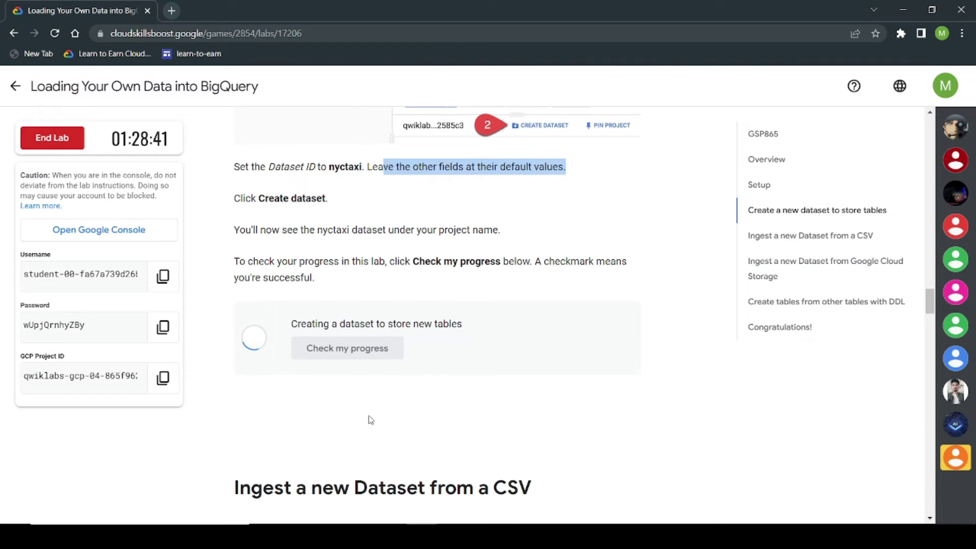
- Download the NYC taxi 2018 trips CSV subset from the link in the "Ingest a new Dataset from a CSV" section
scroll(369, 418, "down", 6)
left_click_drag(246, 200, 544, 221)
left_click(322, 260)
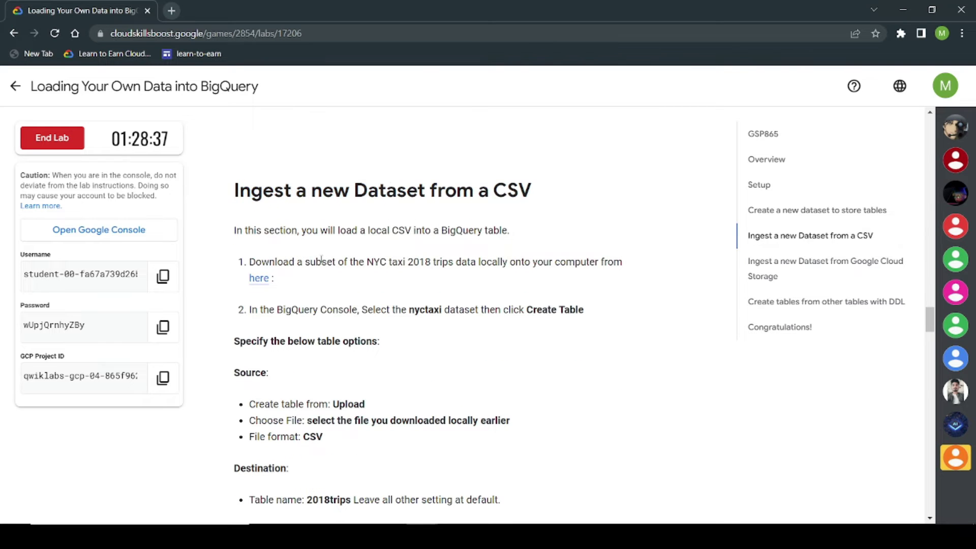
left_click_drag(410, 256, 526, 262)
left_click(333, 302)
left_click(263, 284)
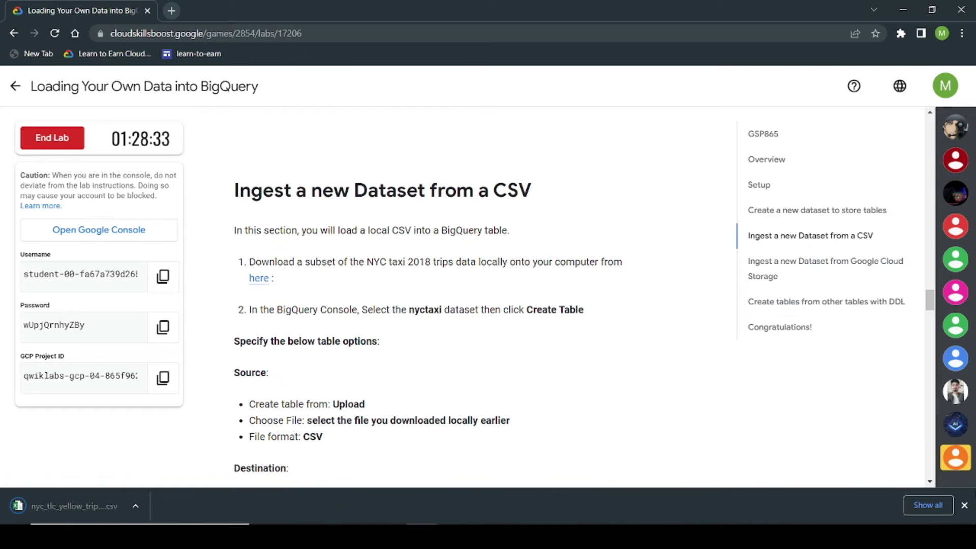
left_click(963, 506)
- Follow the lab's next instruction: select the nyctaxi dataset in BigQuery and open its table creation form
scroll(326, 241, "down", 1)
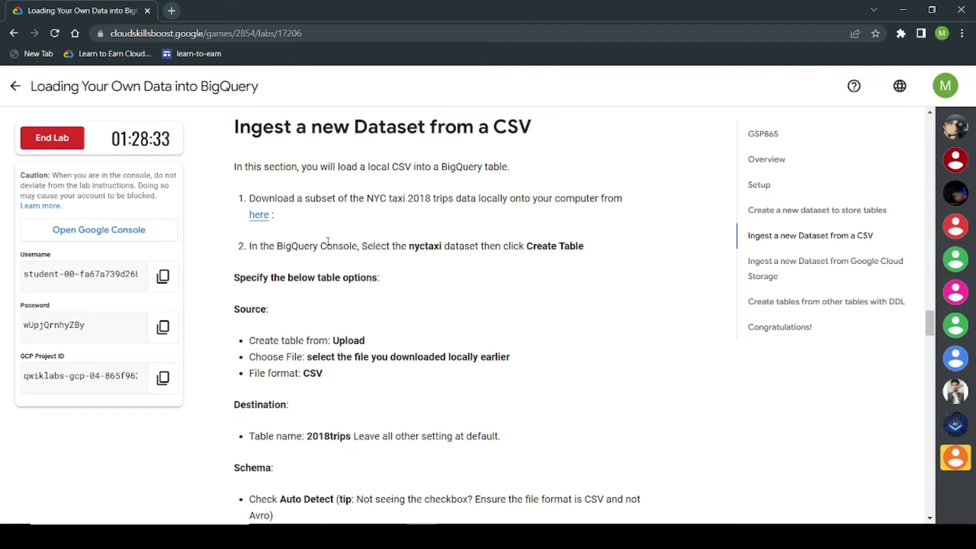
left_click_drag(328, 242, 507, 242)
left_click(539, 261)
key("alt+Tab")
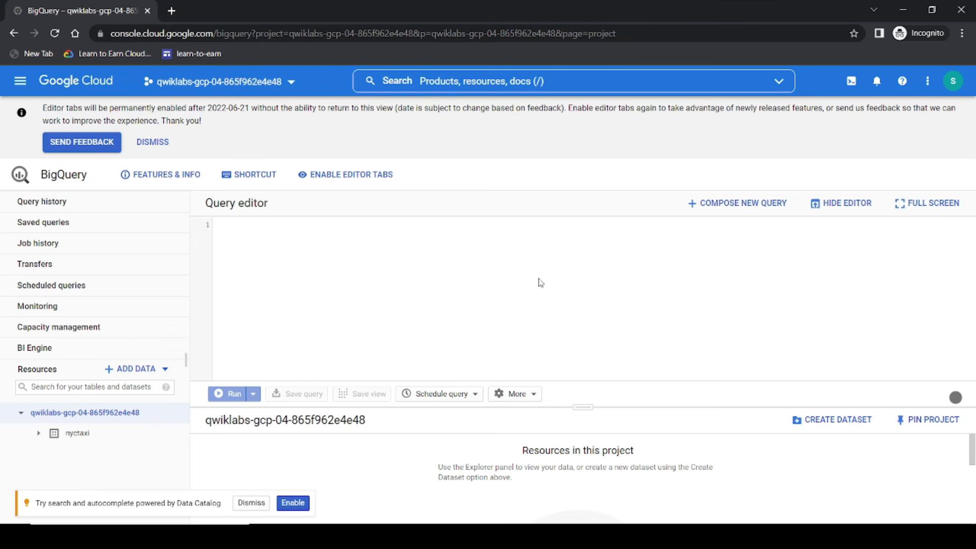
left_click(72, 434)
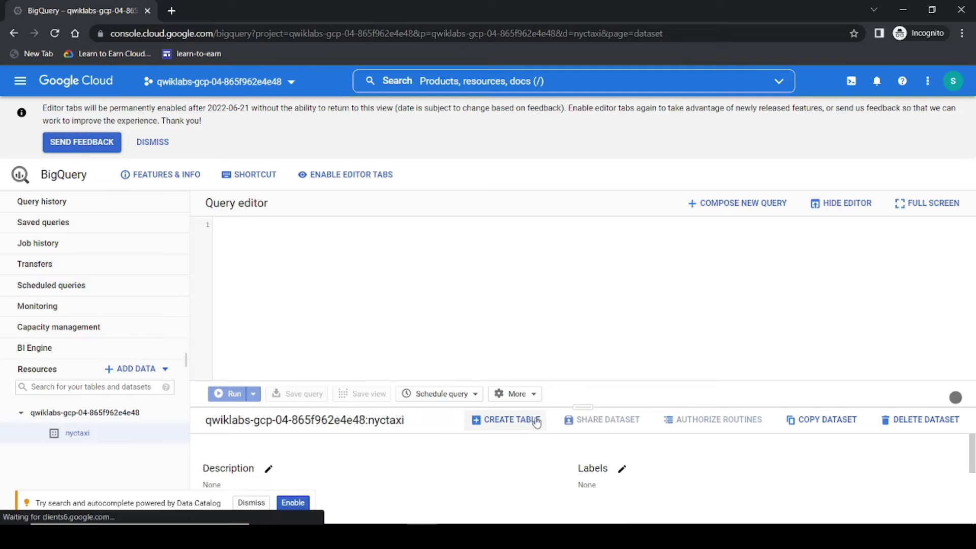
left_click(518, 418)
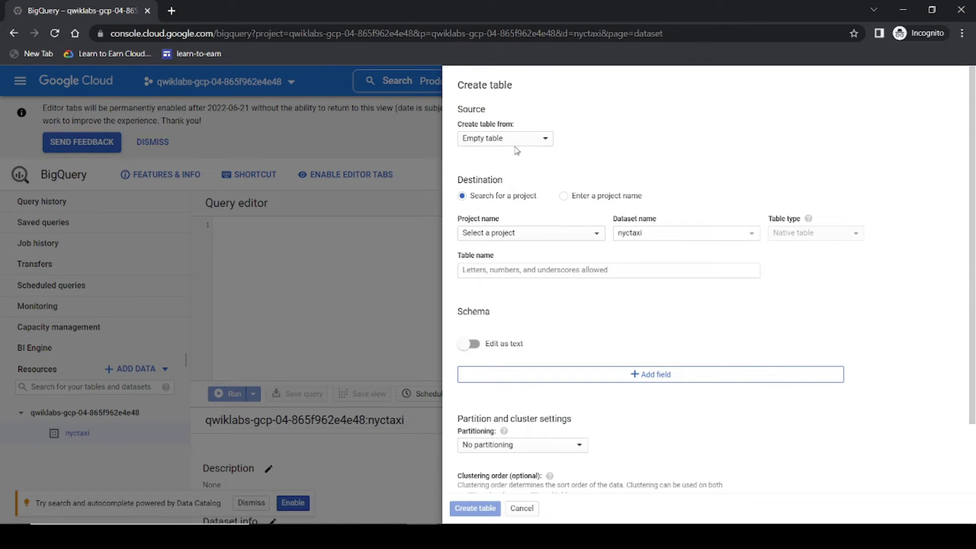
- Check the lab's source instructions and set the new table to be created from Upload
key("alt+Tab")
scroll(324, 250, "down", 1)
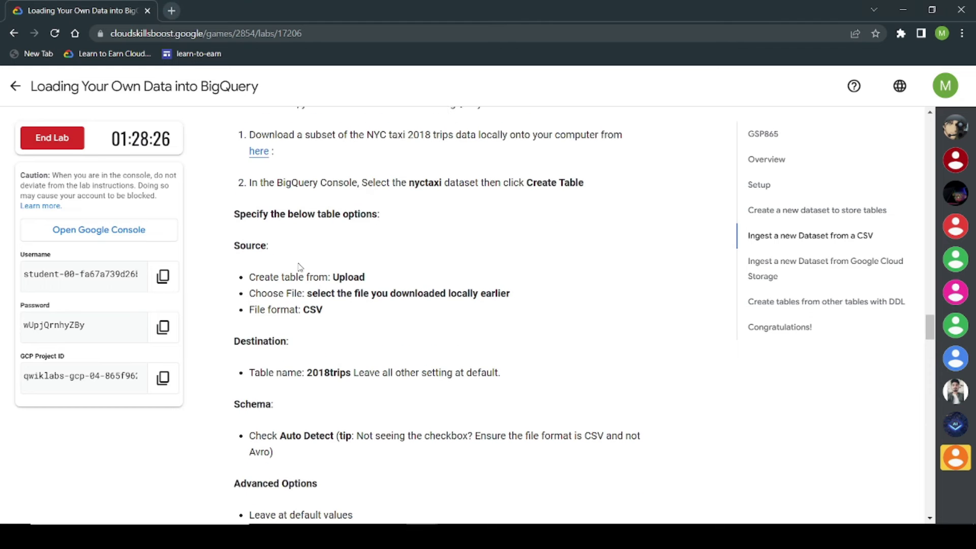
left_click_drag(313, 275, 369, 272)
key("alt+Tab")
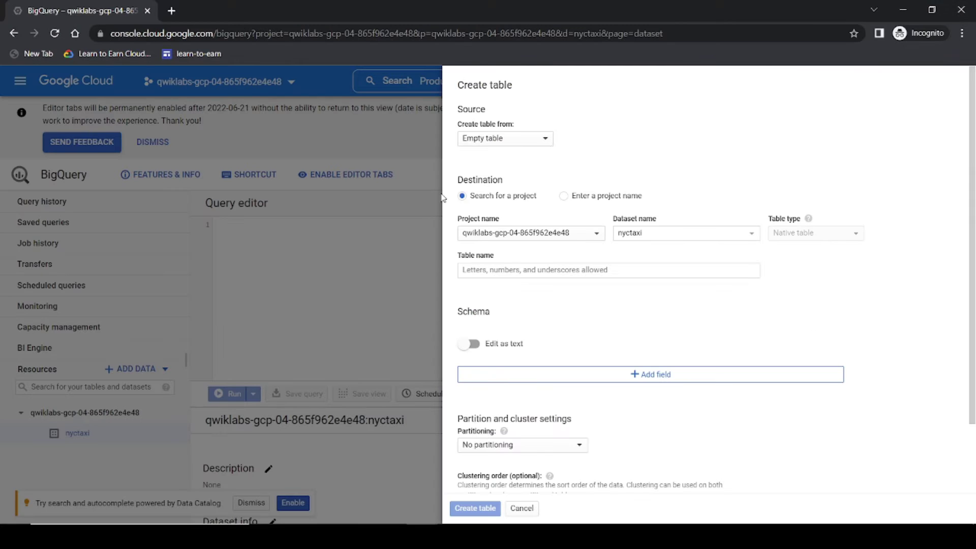
left_click(488, 142)
left_click(535, 158)
- Choose the downloaded nyc_tlc_yellow_trips_2018_subset_1 CSV file as the table's source file
left_click(699, 135)
left_click(773, 138)
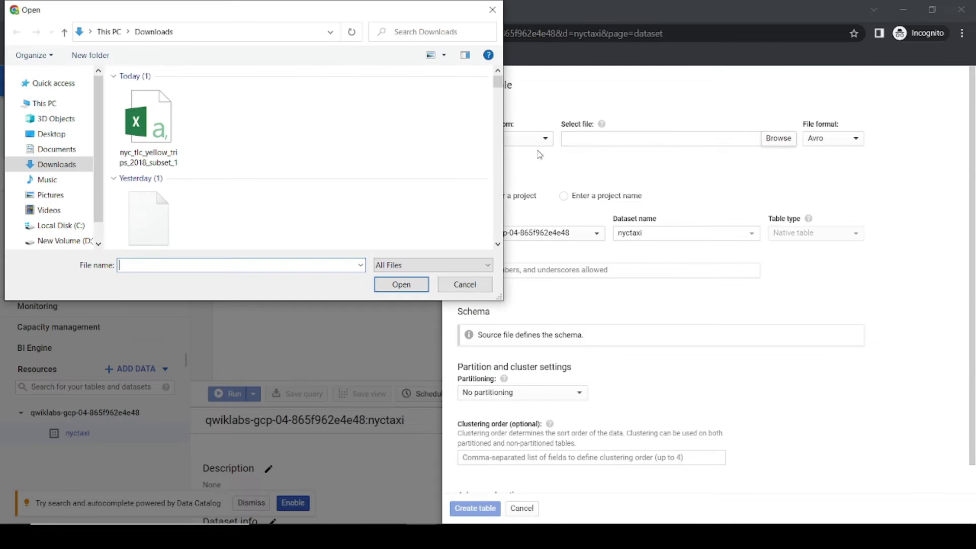
left_click(157, 123)
left_click(400, 285)
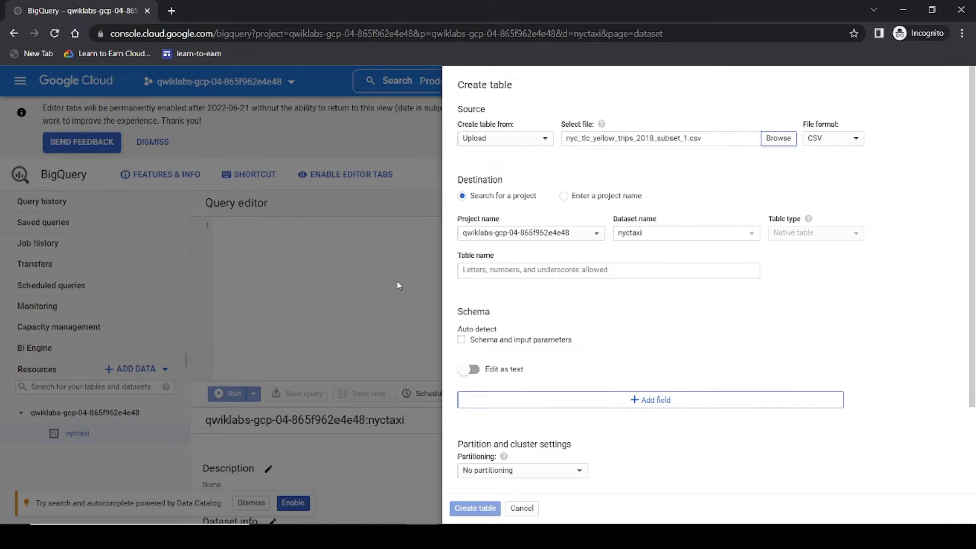
- Compare the lab's source and destination instructions with the table creation form
key("alt+Tab")
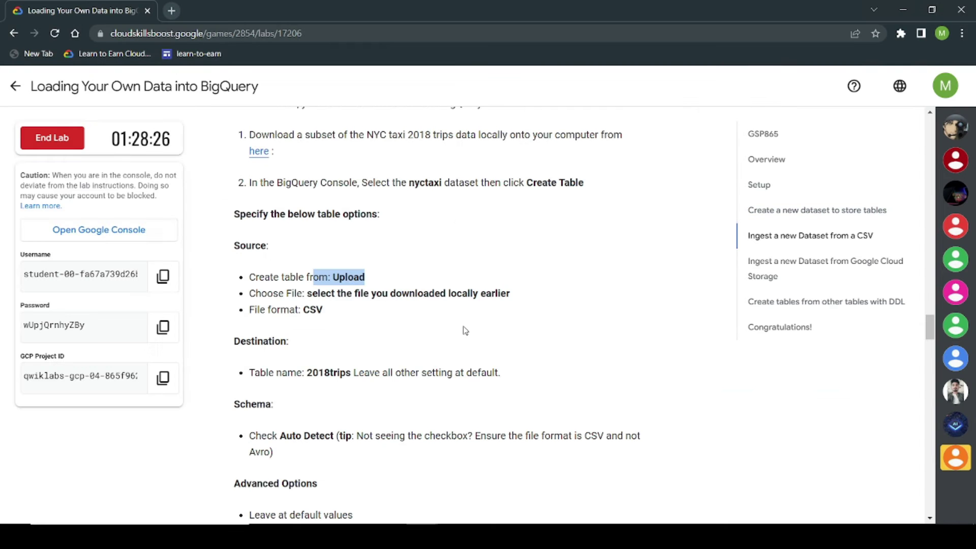
scroll(410, 334, "down", 1)
left_click_drag(307, 253, 350, 252)
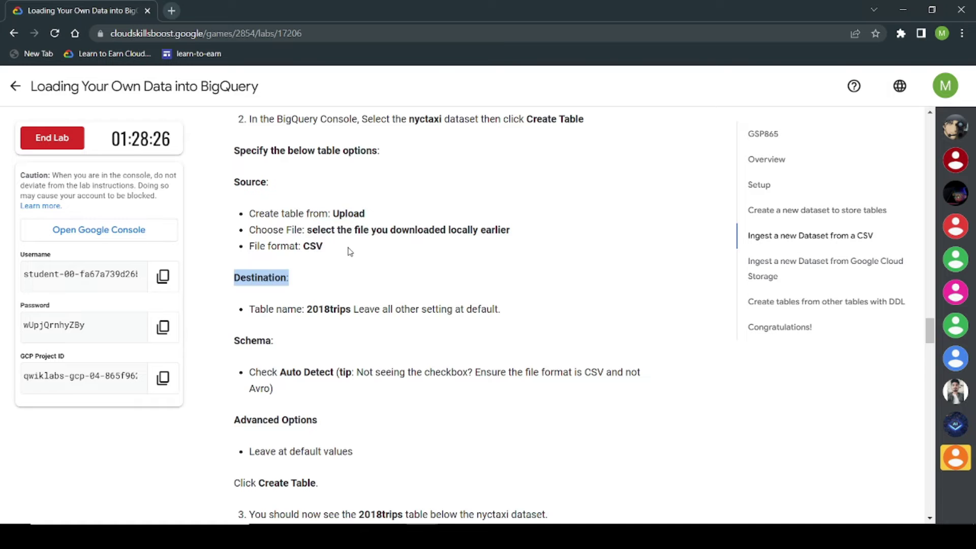
key("alt+Tab")
key("alt+Tab")
left_click(251, 310)
left_click_drag(288, 309, 336, 307)
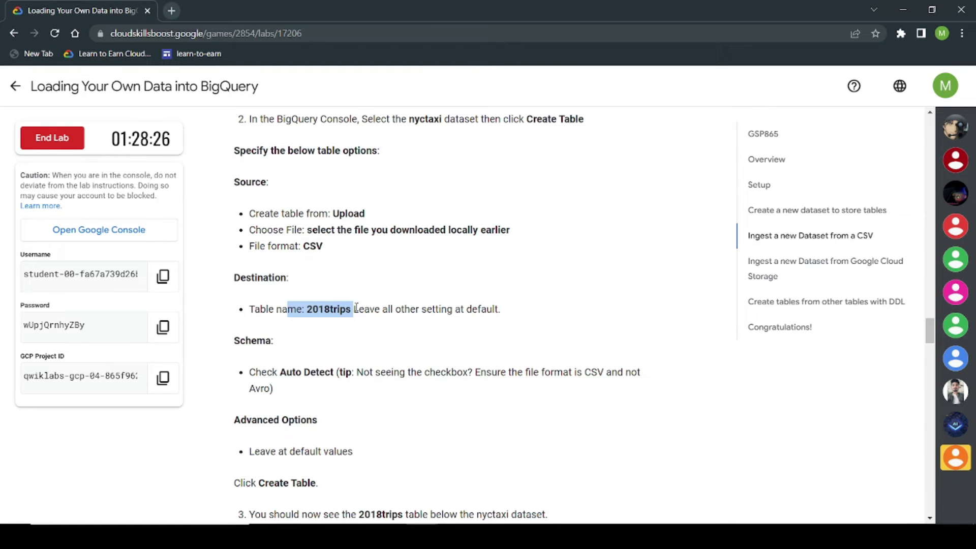
- Copy the table name 2018trips from the lab instructions into the table creation form
key("alt+Tab")
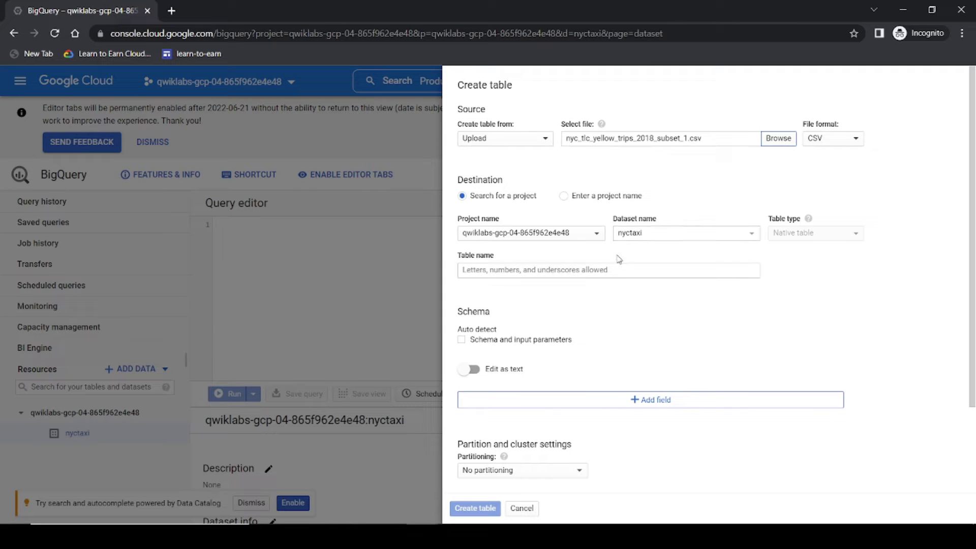
left_click(668, 235)
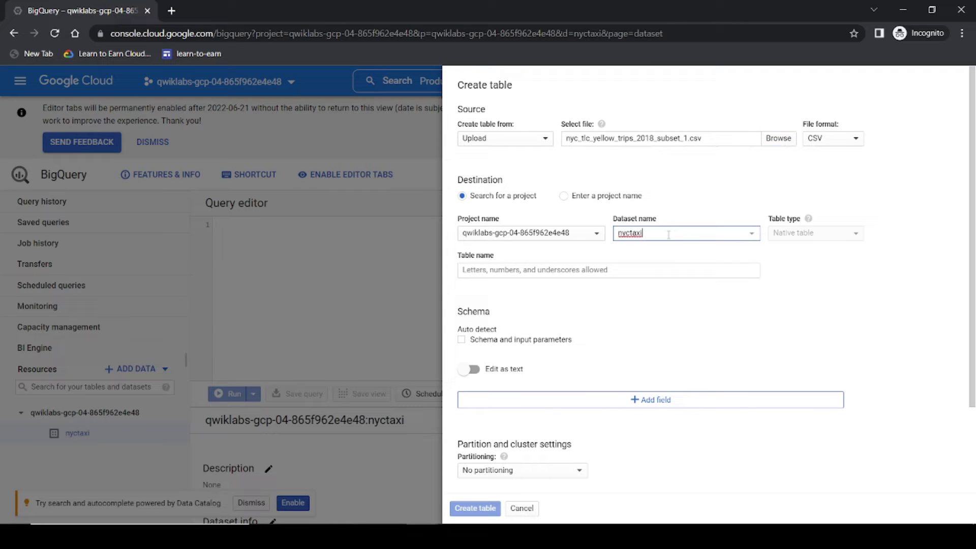
left_click(521, 265)
key("alt+Tab")
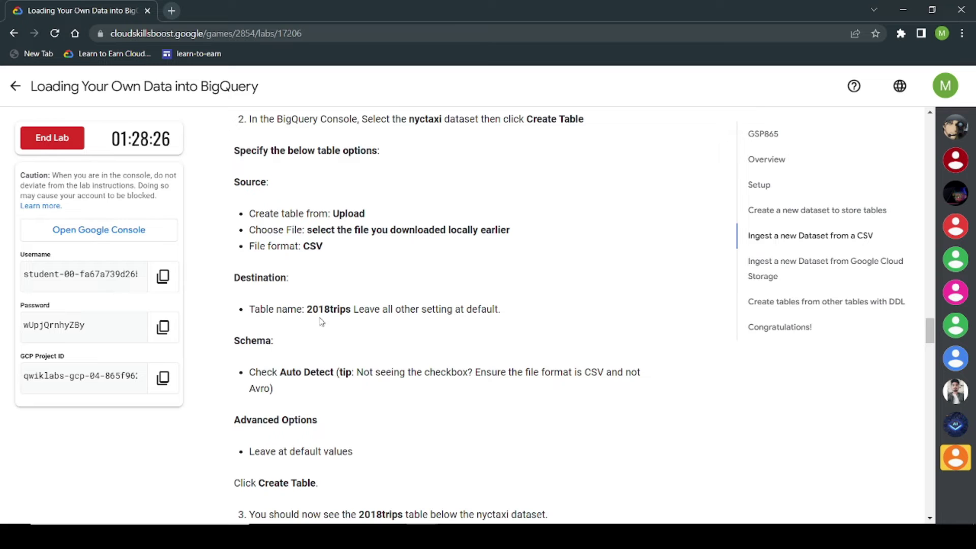
left_click_drag(317, 303, 349, 304)
key("ctrl+c")
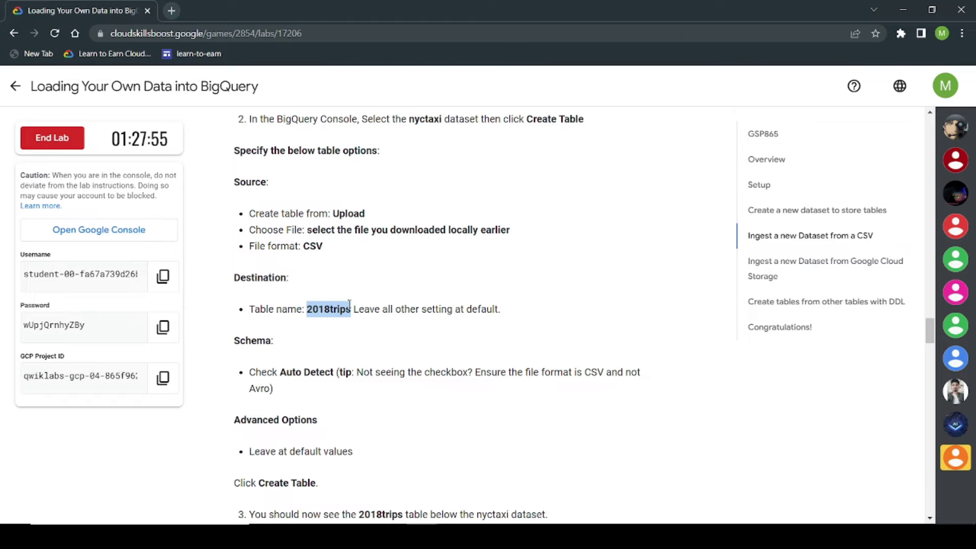
key("alt+Tab")
key("ctrl+v")
- Check the lab's schema instructions and enable auto detection of the schema and input parameters
key("alt+Tab")
left_click_drag(392, 308, 501, 308)
left_click(279, 342)
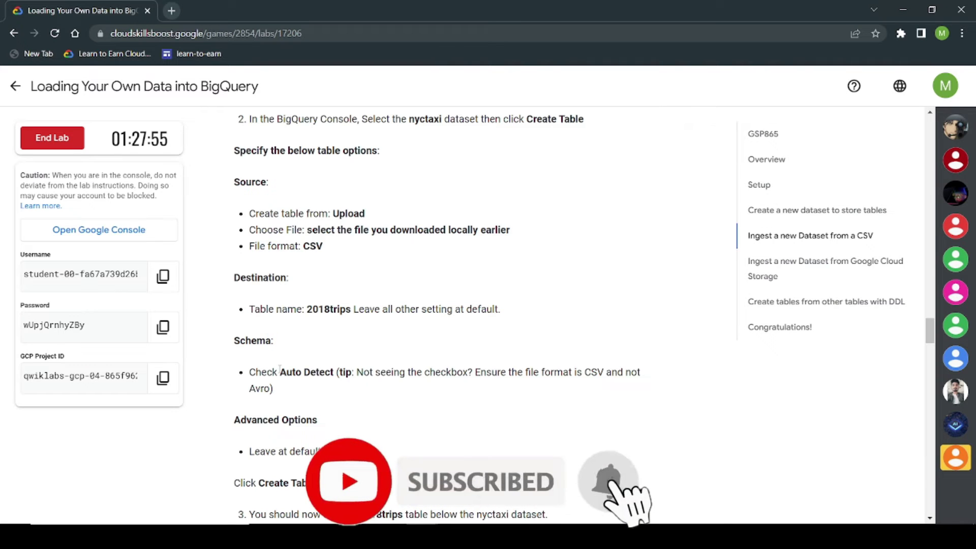
left_click_drag(279, 371, 364, 372)
key("alt+Tab")
scroll(473, 326, "down", 2)
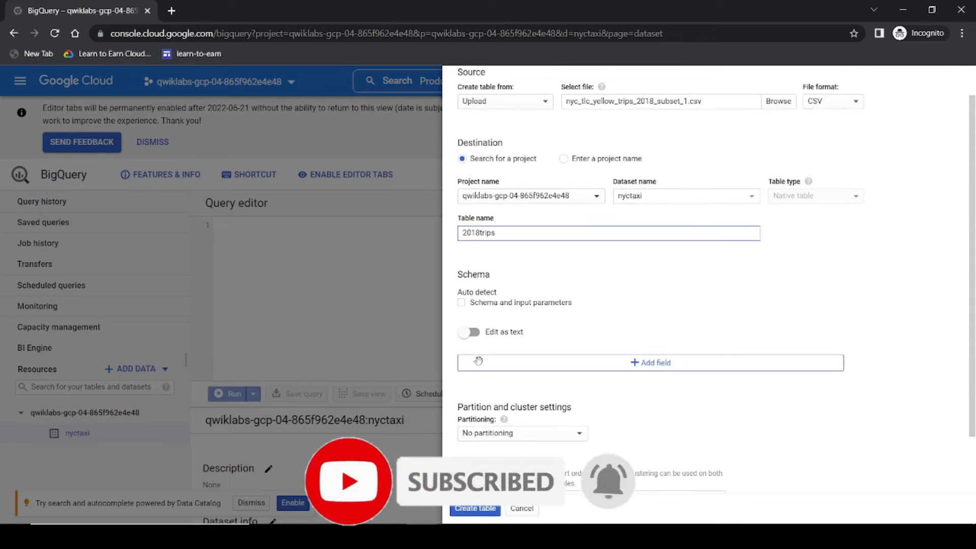
left_click(461, 278)
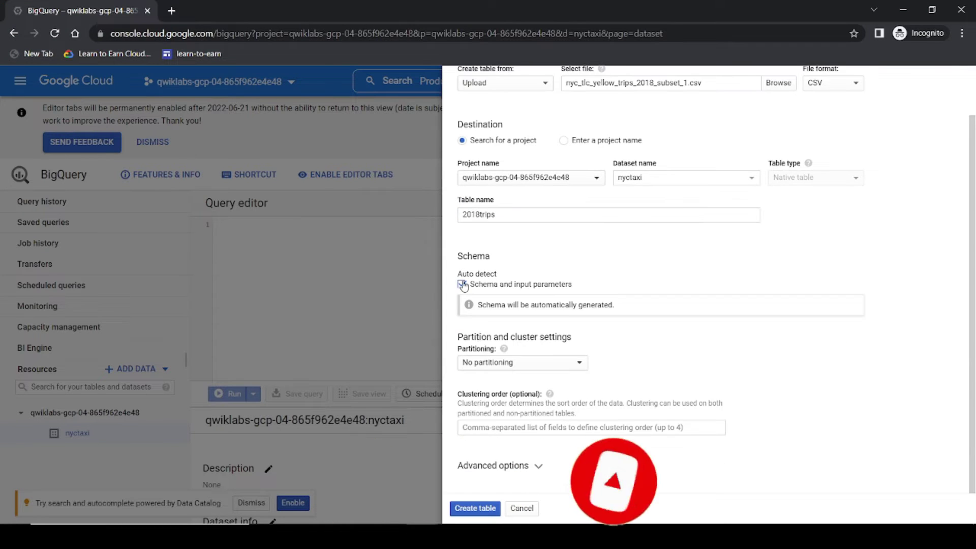
- Review the lab's remaining table instructions and create the table with its advanced options at default values
key("alt+Tab")
scroll(311, 430, "down", 1)
left_click_drag(233, 356, 339, 361)
left_click_drag(271, 387, 350, 385)
scroll(349, 385, "down", 2)
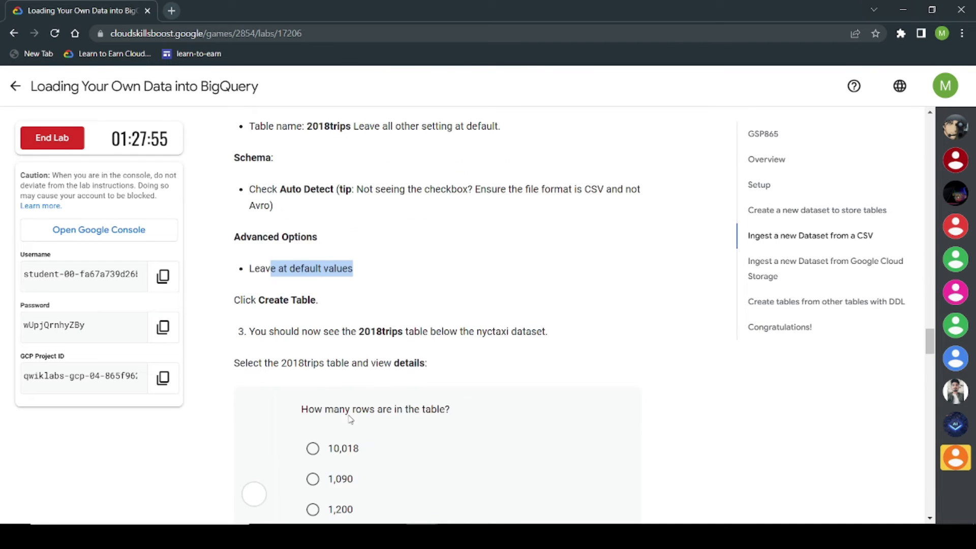
left_click_drag(258, 292, 347, 291)
left_click_drag(317, 326, 464, 325)
key("alt+Tab")
left_click(483, 508)
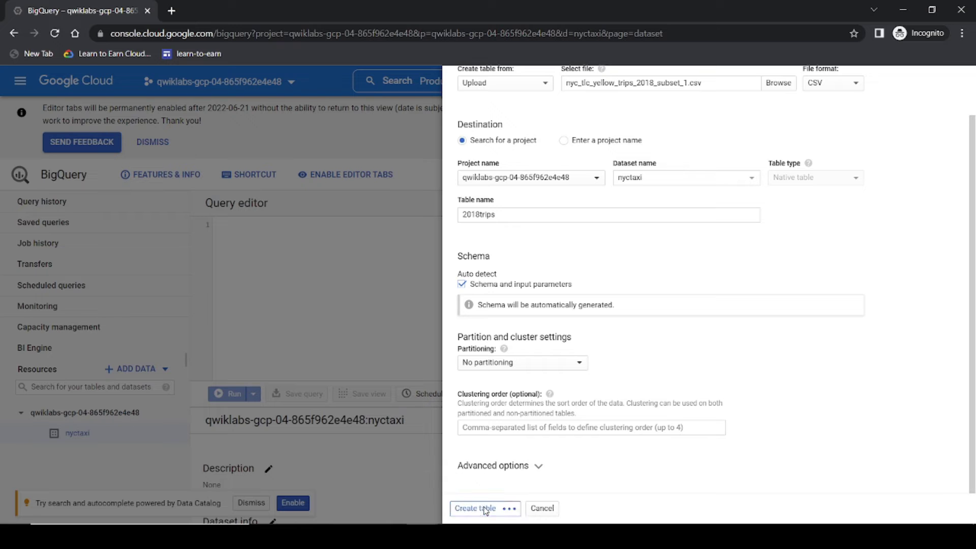
left_click(537, 471)
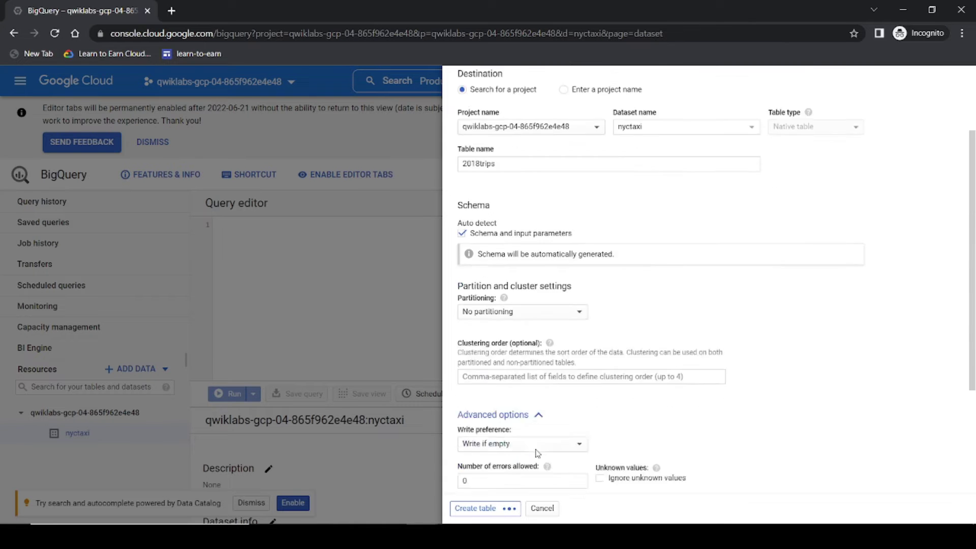
scroll(536, 457, "down", 4)
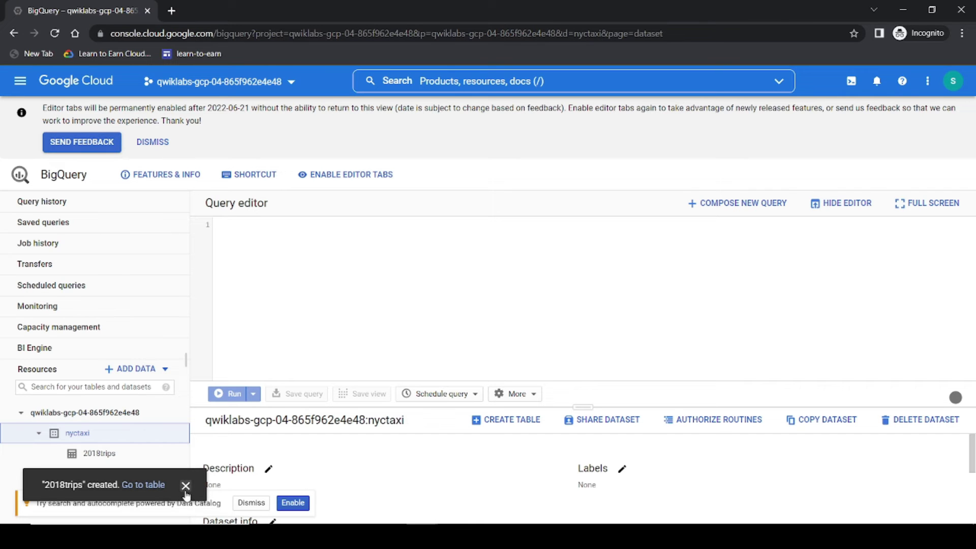
- Dismiss the notification, then open the 2018trips table with its details pane enlarged
left_click(186, 487)
left_click(103, 453)
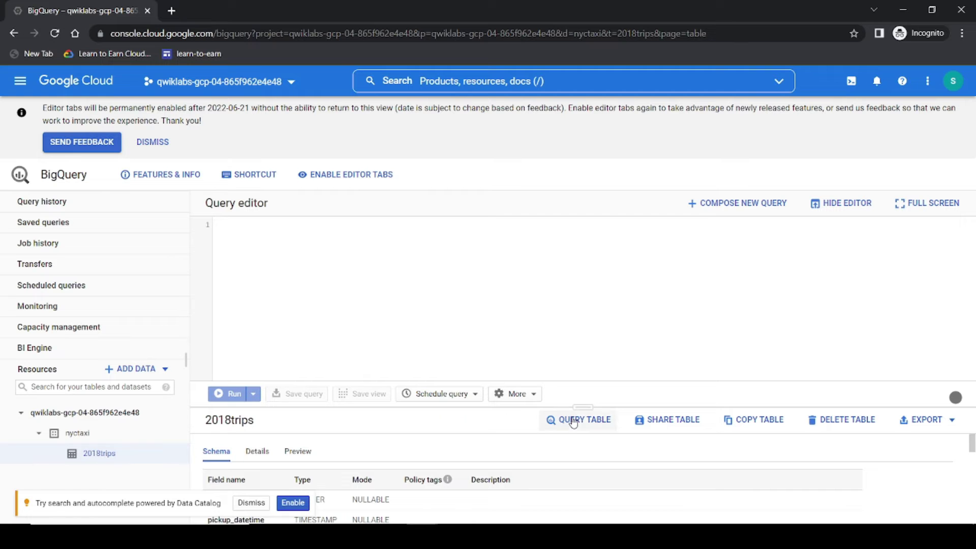
left_click_drag(583, 407, 564, 278)
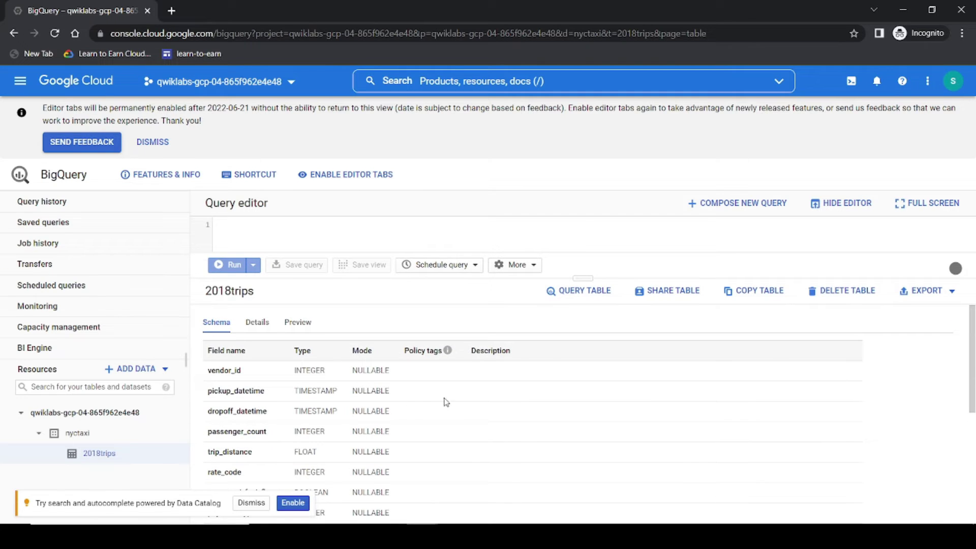
- Check the lab's question about the table and preview the rows of 2018trips
key("alt+Tab")
scroll(333, 359, "down", 12)
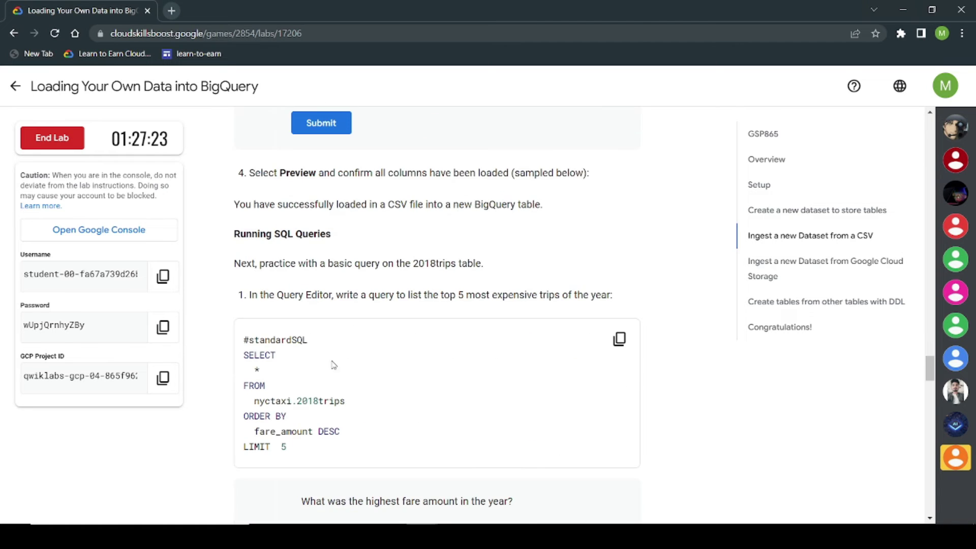
scroll(300, 188, "up", 6)
left_click_drag(267, 228, 448, 227)
key("alt+Tab")
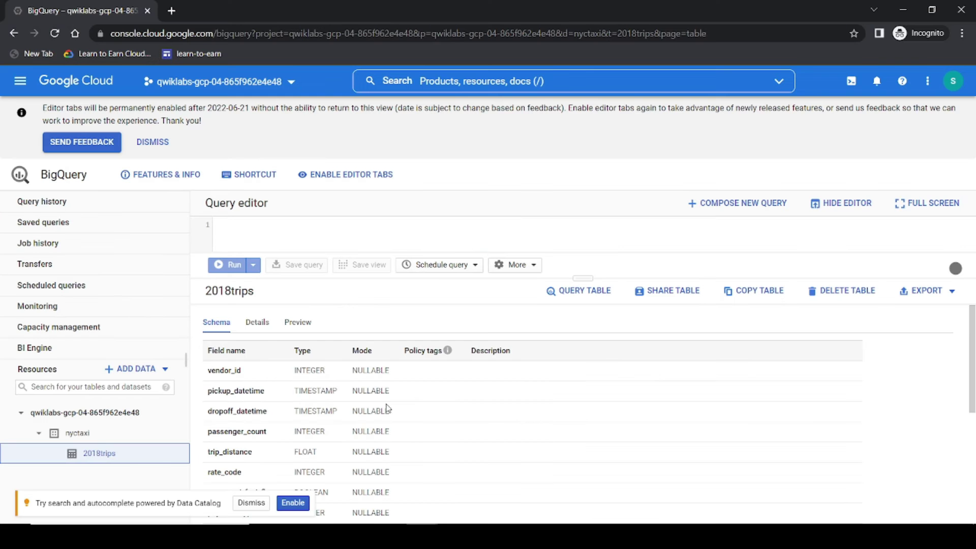
left_click(303, 324)
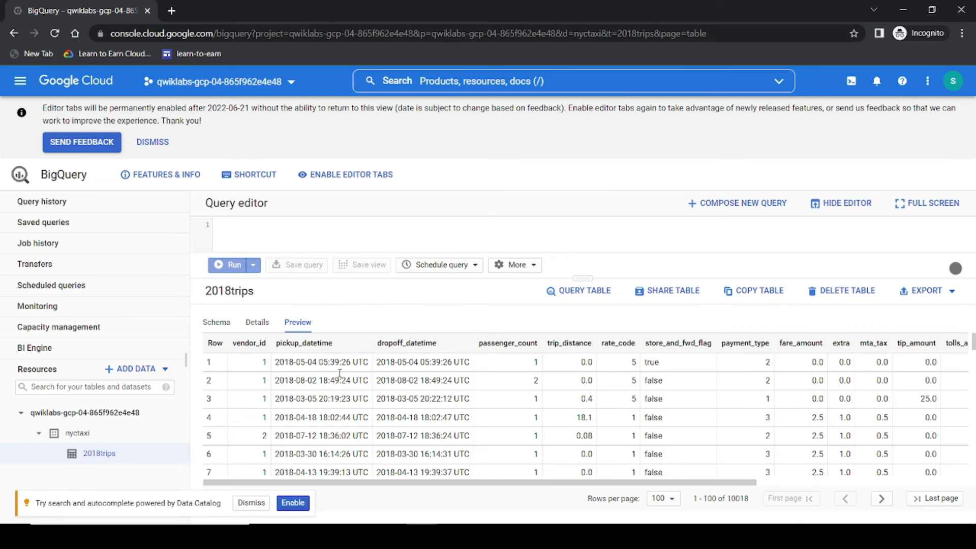
- Find the "Running SQL Queries" part of the lab and copy the query for the top 5 most expensive trips
key("alt+Tab")
scroll(387, 368, "down", 3)
left_click_drag(277, 366, 567, 397)
left_click(553, 410)
scroll(413, 439, "down", 2)
scroll(348, 355, "down", 2)
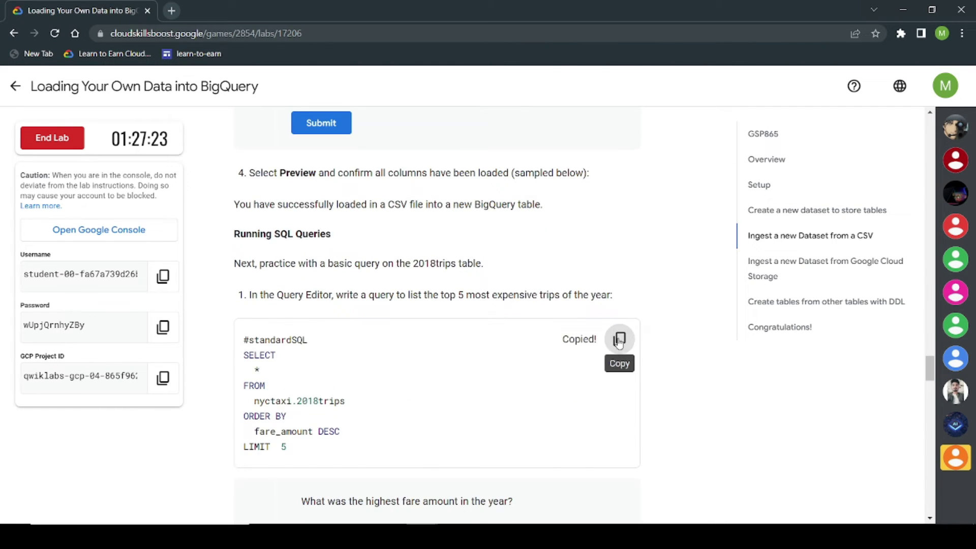
- Enlarge the query editor and run the copied query selecting 5 rows from nyctaxi.2018trips ordered by fare_amount descending
key("alt+Tab")
left_click_drag(583, 277, 598, 419)
left_click(322, 280)
type("#standardSQL SELECT   * FROM   nyctaxi.2018trips ORDER BY   fare_amount DESC LIMIT  5")
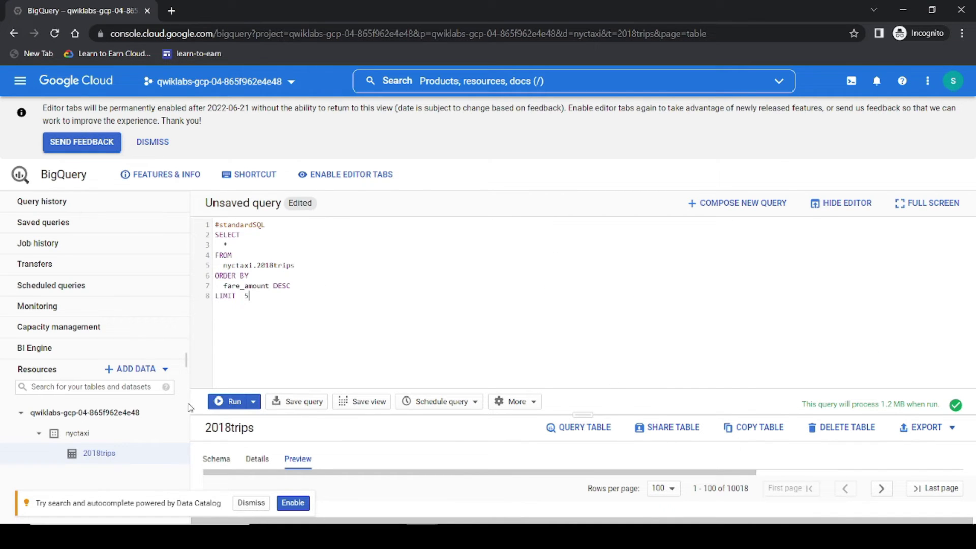
left_click(225, 403)
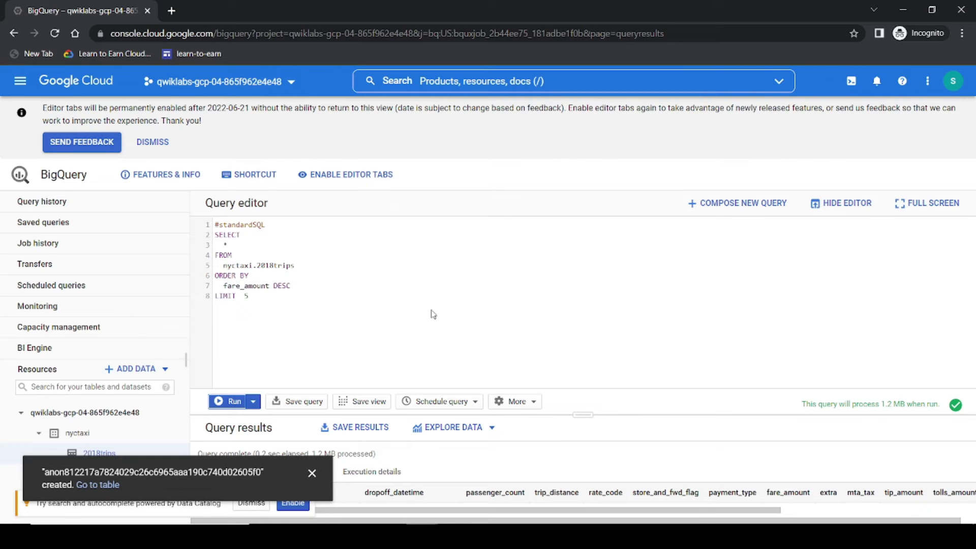
- Return to the lab page and check the progress of "Ingest a new Dataset from a CSV"
key("alt+Tab")
scroll(429, 317, "down", 8)
left_click(359, 390)
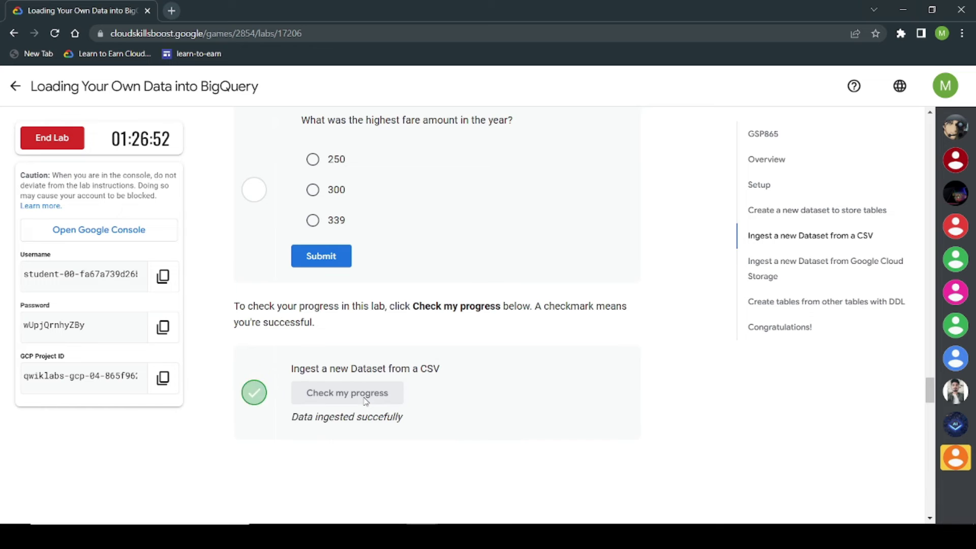
- Copy the bq load command from the "Ingest a new Dataset from Google Cloud Storage" section
scroll(364, 398, "down", 5)
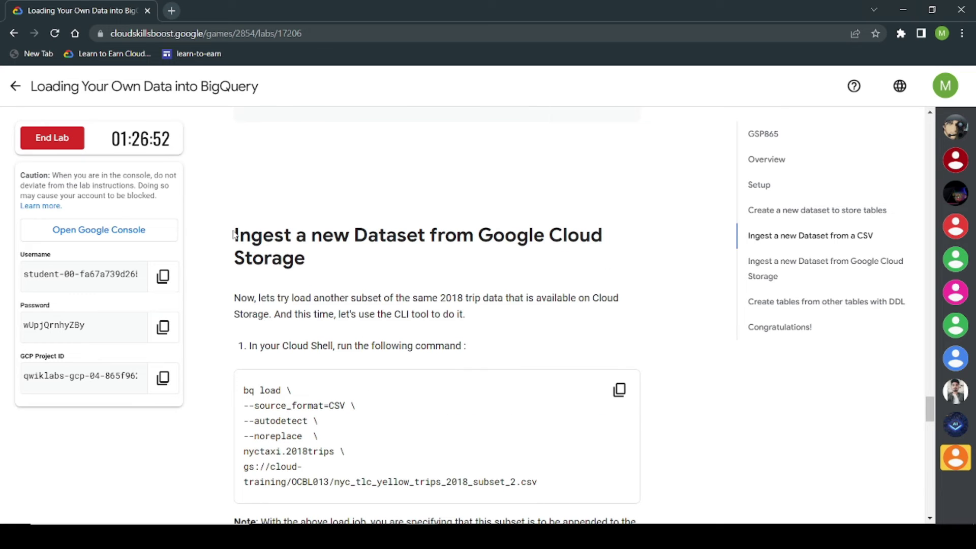
triple_click(239, 231)
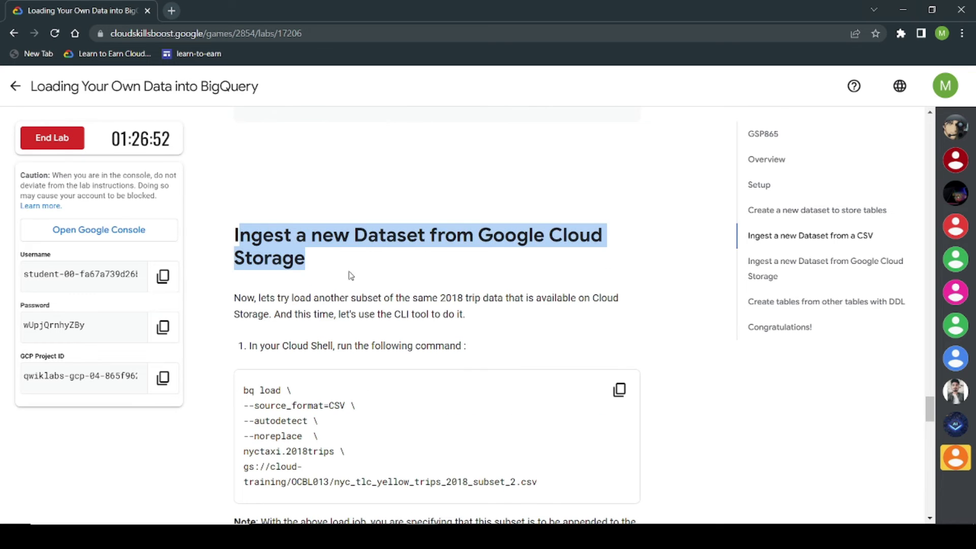
scroll(325, 254, "down", 4)
left_click(620, 199)
- Open Cloud Shell and run the copied bq load command to append nyc_tlc_yellow_trips_2018_subset_2.csv to nyctaxi.2018trips
key("alt+Tab")
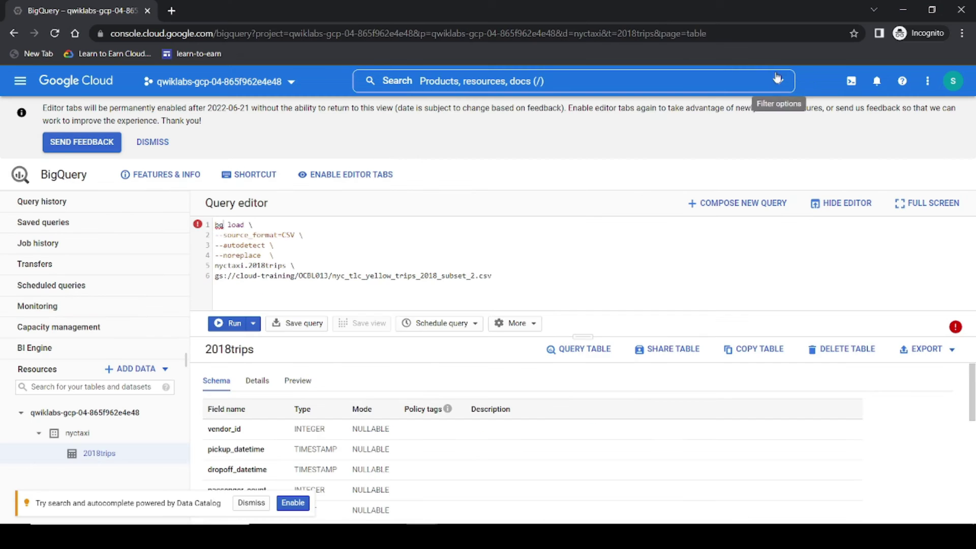
left_click(853, 80)
left_click_drag(491, 348, 489, 274)
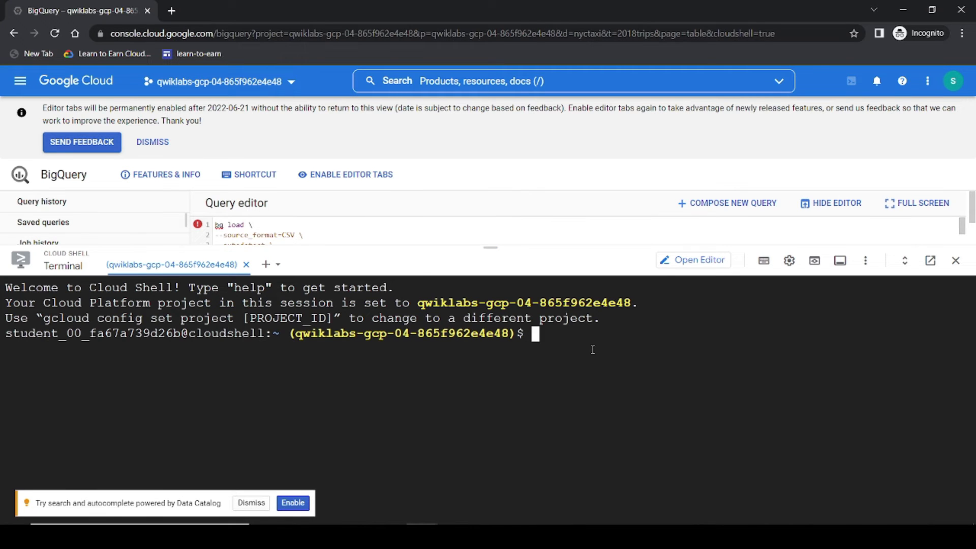
key("ctrl+v")
key("Return")
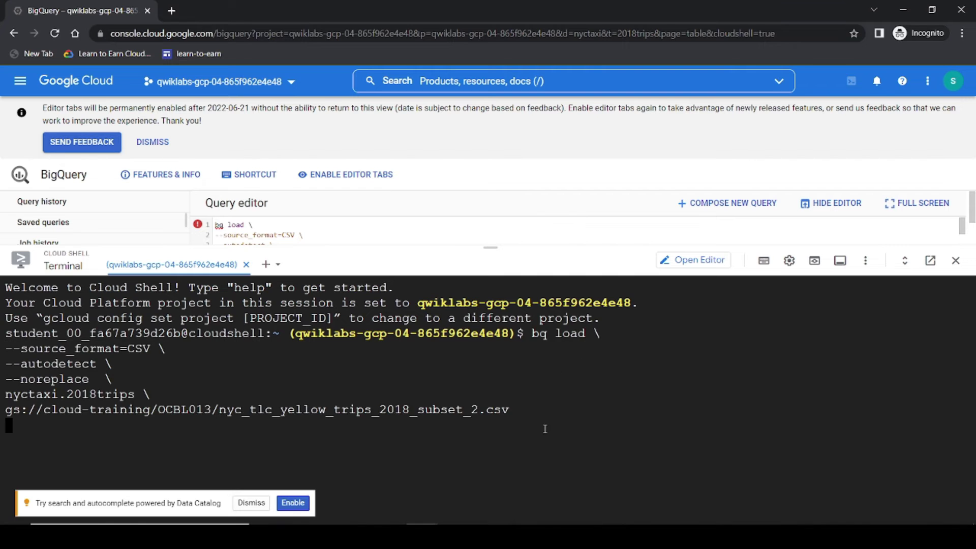
left_click(574, 434)
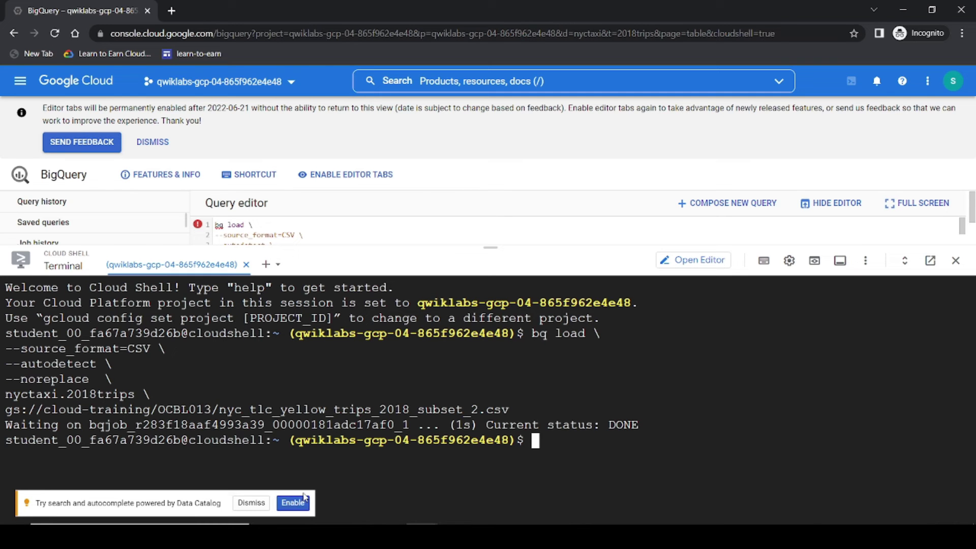
- Return to the lab page and check the progress of "Ingest a dataset from google cloud storage"
key("alt+Tab")
scroll(340, 333, "down", 5)
left_click(339, 333)
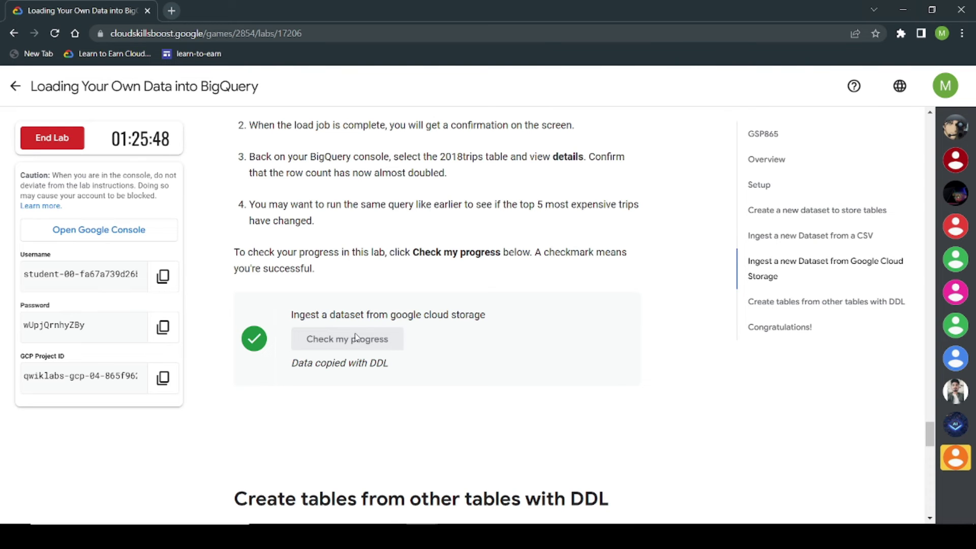
- Copy the CREATE TABLE command for nyctaxi.january_trips from the "Create tables from other tables with DDL" section
scroll(338, 355, "down", 5)
left_click_drag(234, 254, 623, 253)
left_click(625, 254)
scroll(624, 315, "down", 3)
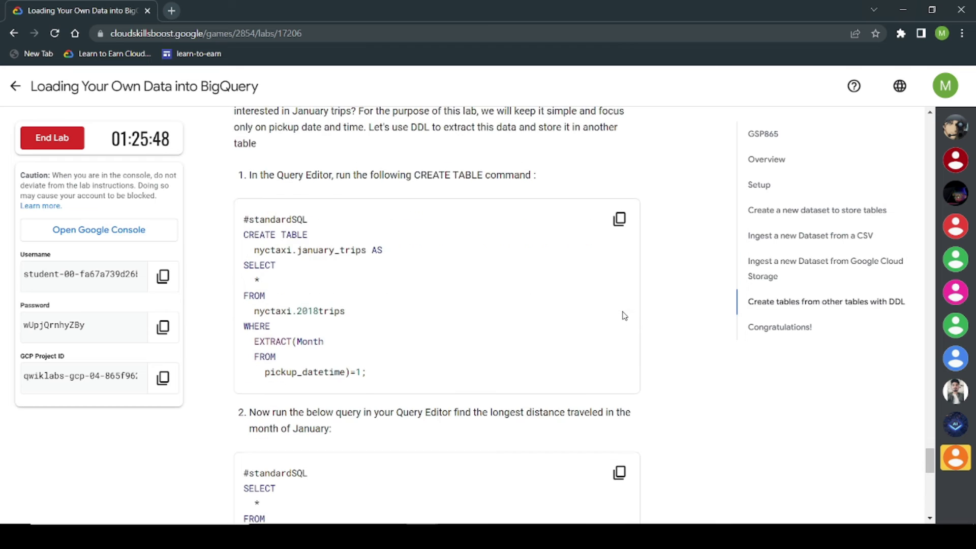
left_click(619, 219)
- Switch to BigQuery and run the copied statement as a new query, creating nyctaxi.january_trips from the 2018trips rows with pickup month 1
key("alt+Tab")
left_click_drag(498, 260, 498, 506)
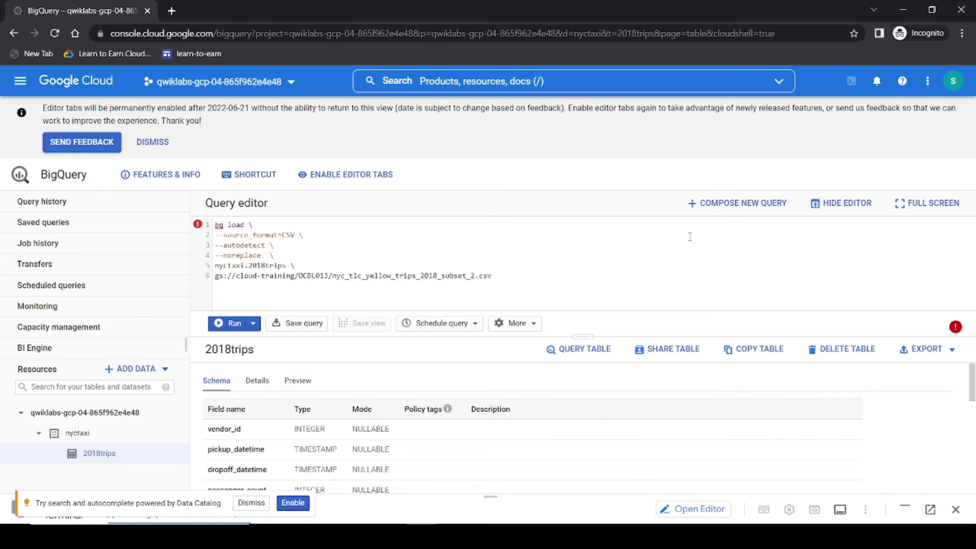
left_click(726, 205)
key("ctrl+v")
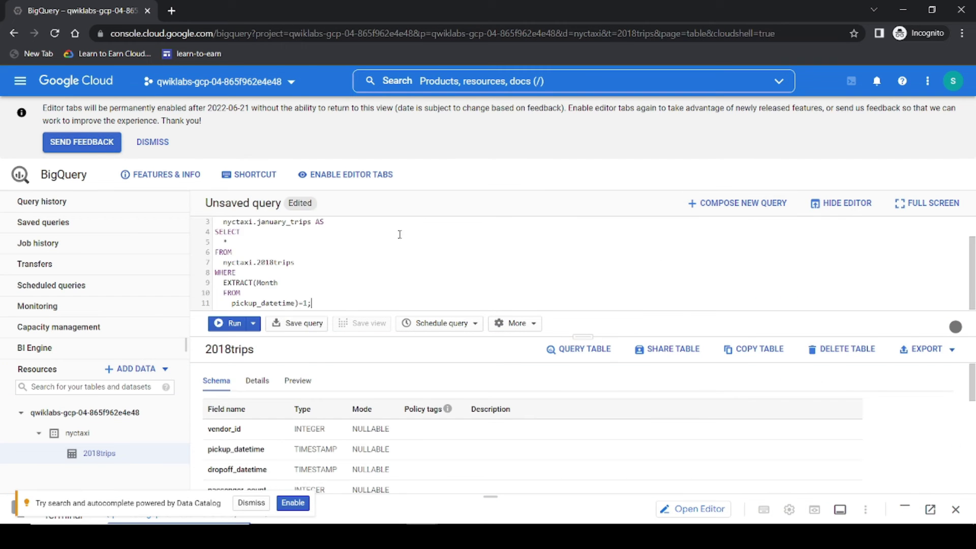
left_click(232, 324)
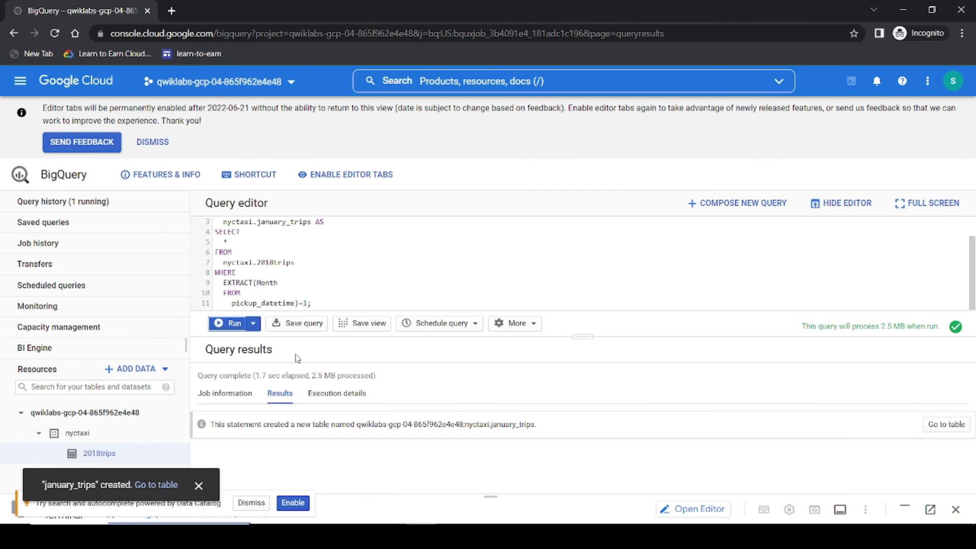
- Copy the lab's query for the longest January trip distance and run it in BigQuery as a new query on nyctaxi.january_trips
key("alt+Tab")
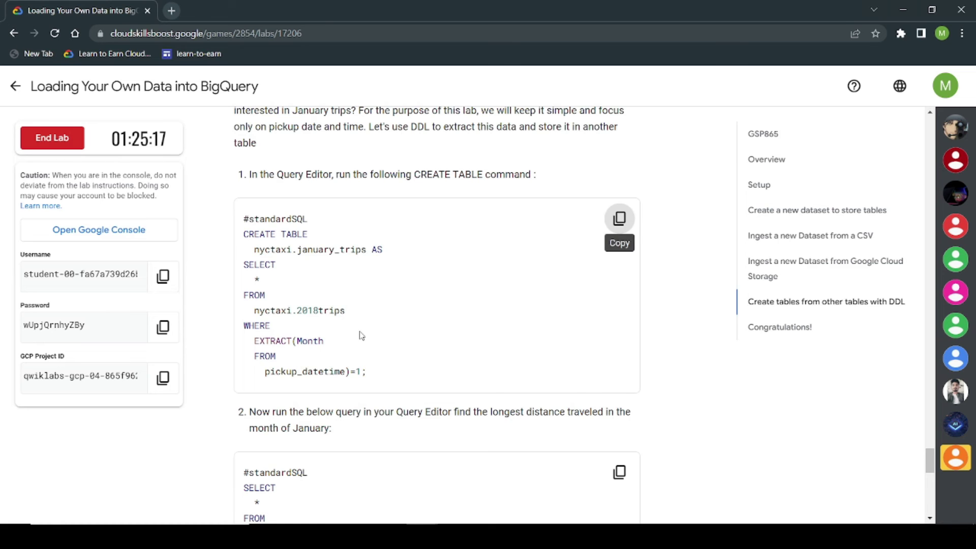
scroll(359, 337, "down", 4)
left_click(619, 281)
key("alt+Tab")
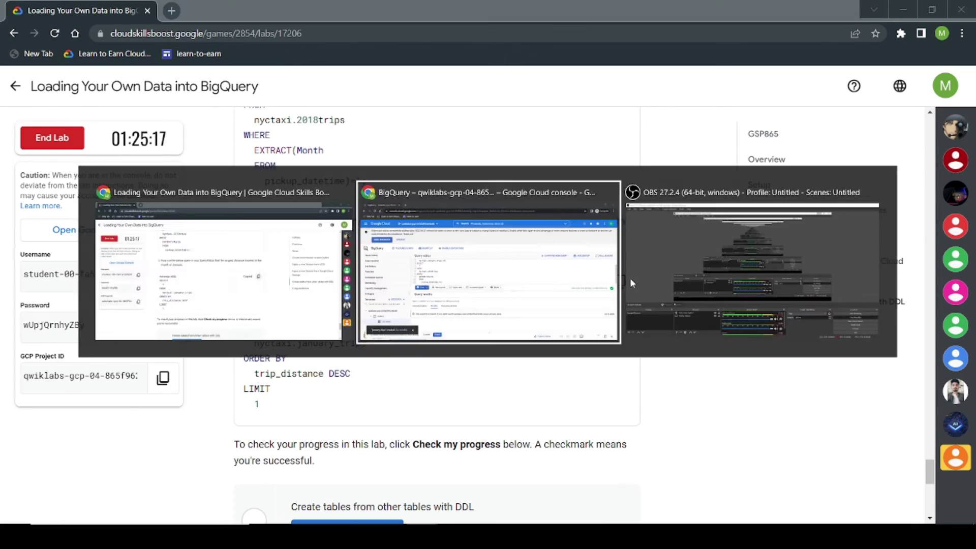
left_click(767, 204)
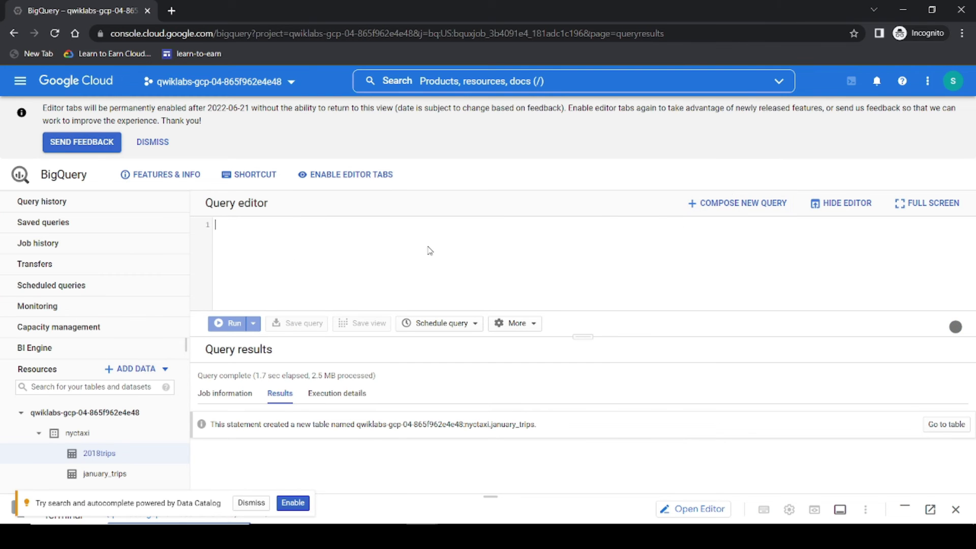
key("ctrl+v")
left_click(227, 323)
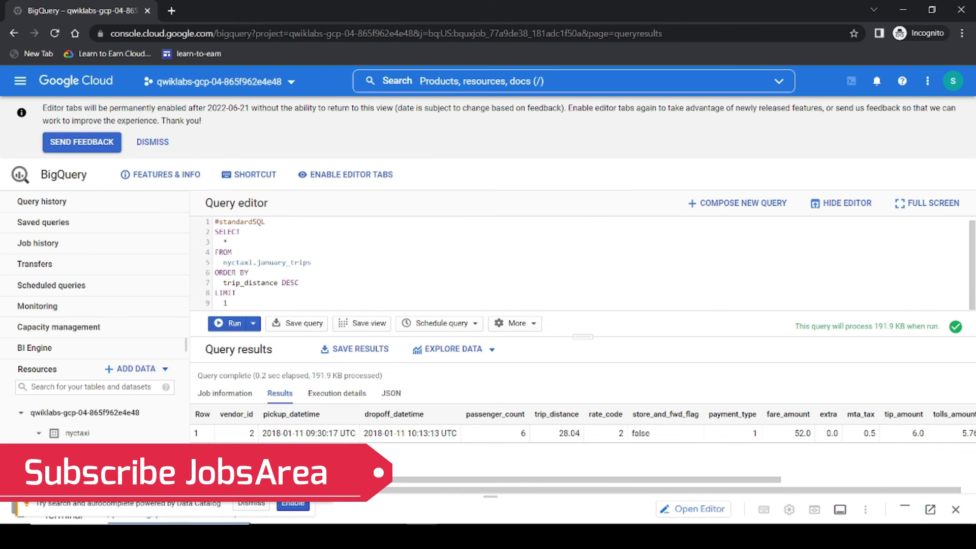
- Return to the lab page and check the progress of "Create tables from other tables with DDL"
key("alt+Tab")
scroll(437, 254, "down", 3)
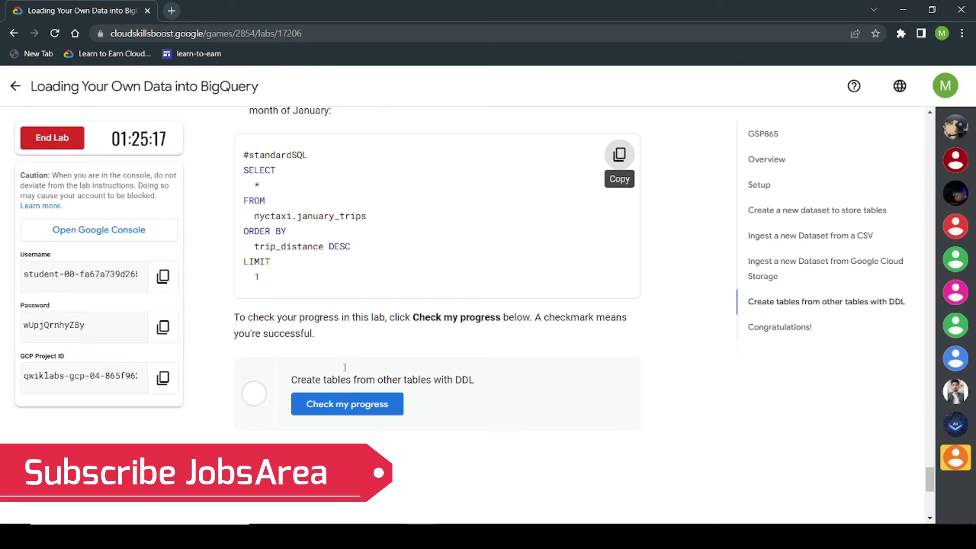
left_click(365, 411)
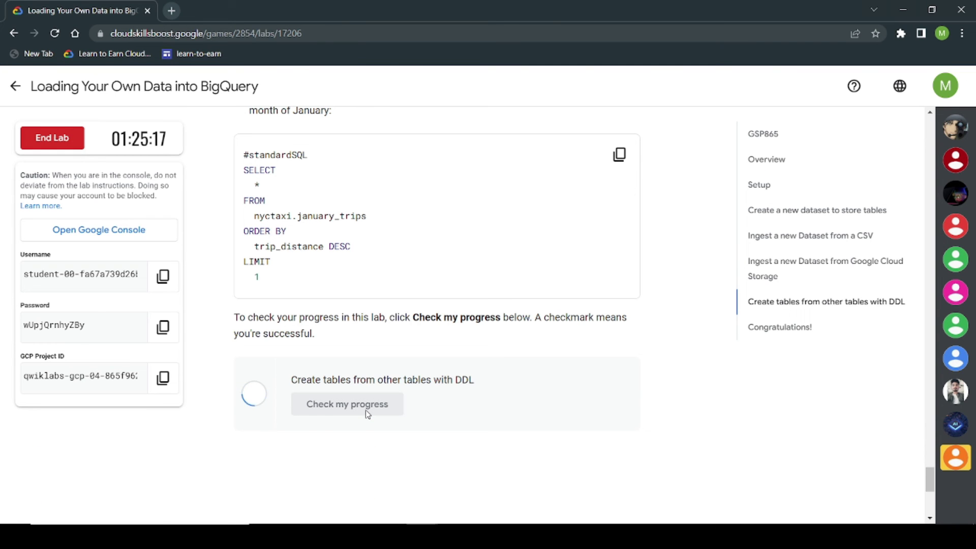
scroll(379, 374, "down", 8)
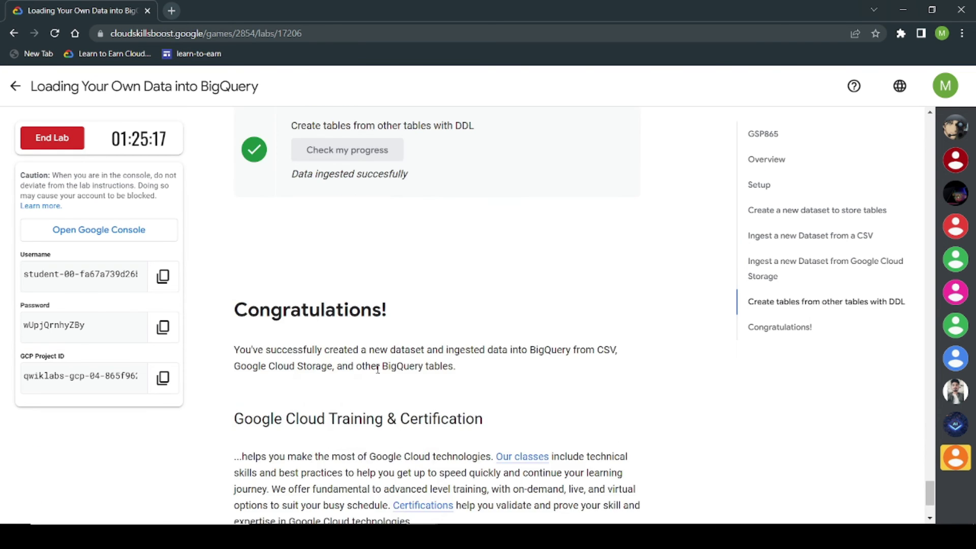
left_click_drag(234, 178, 398, 171)
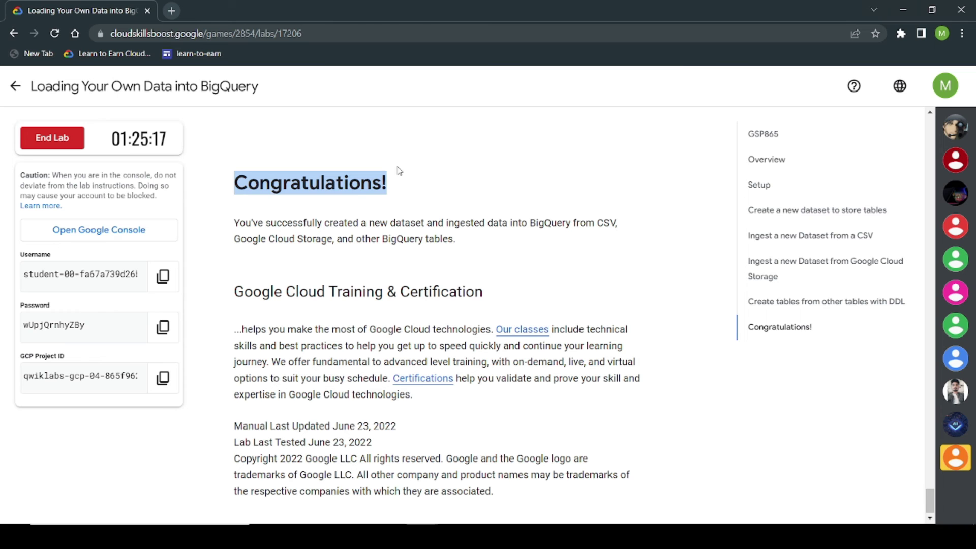
- End the lab, confirm ending it, and submit a five-star rating with a short positive comment
left_click(53, 139)
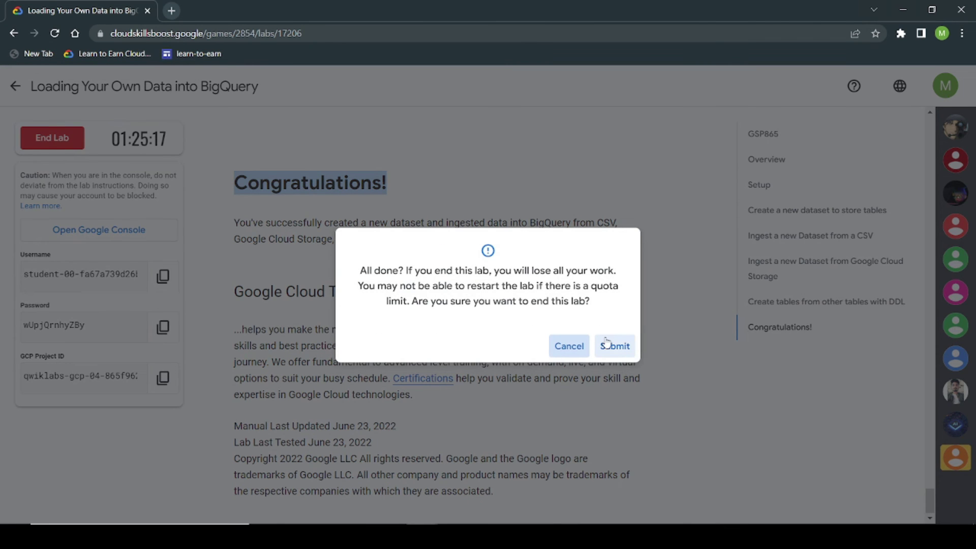
left_click(616, 405)
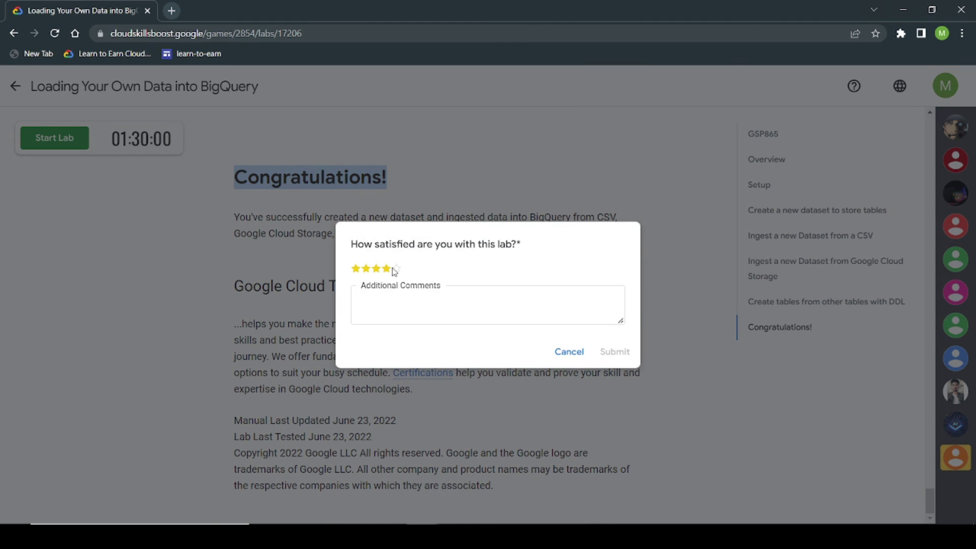
left_click(397, 270)
left_click(405, 295)
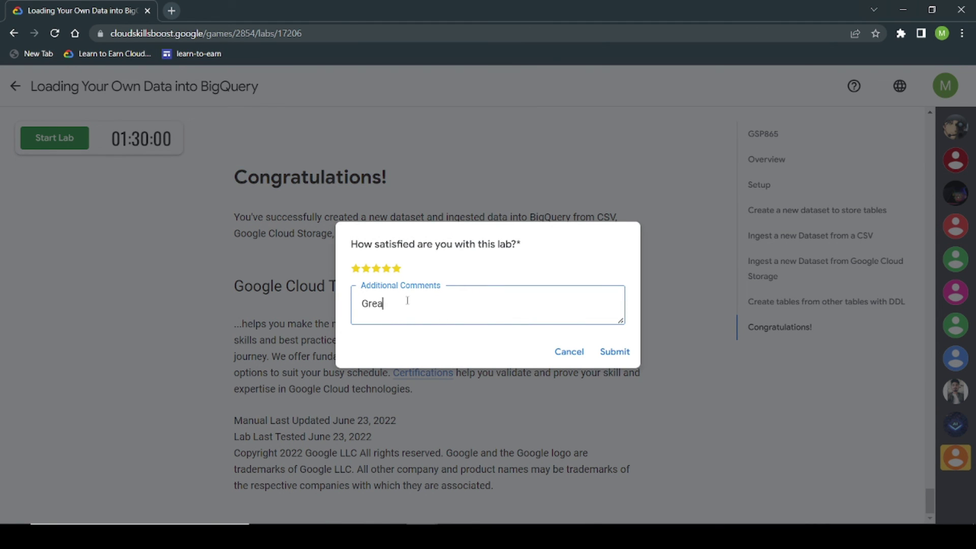
left_click(609, 354)
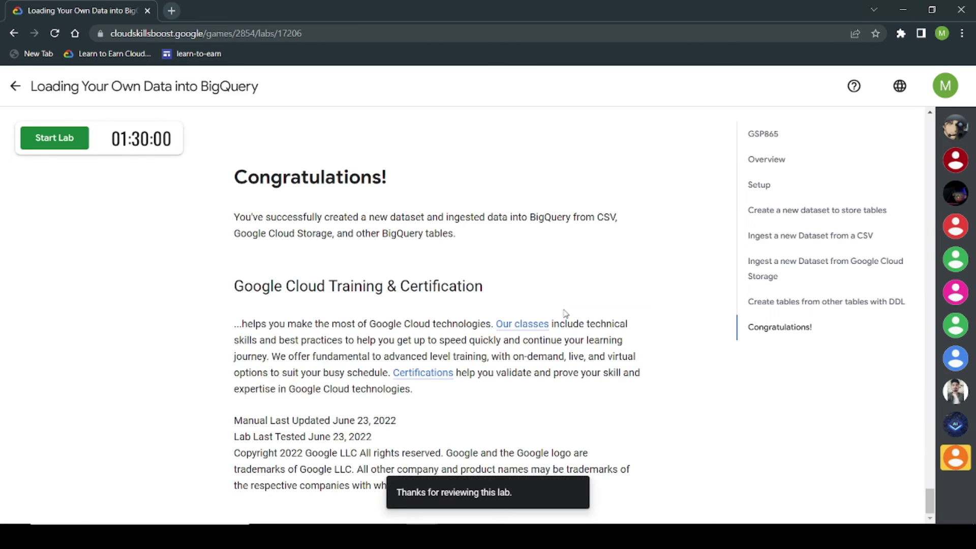